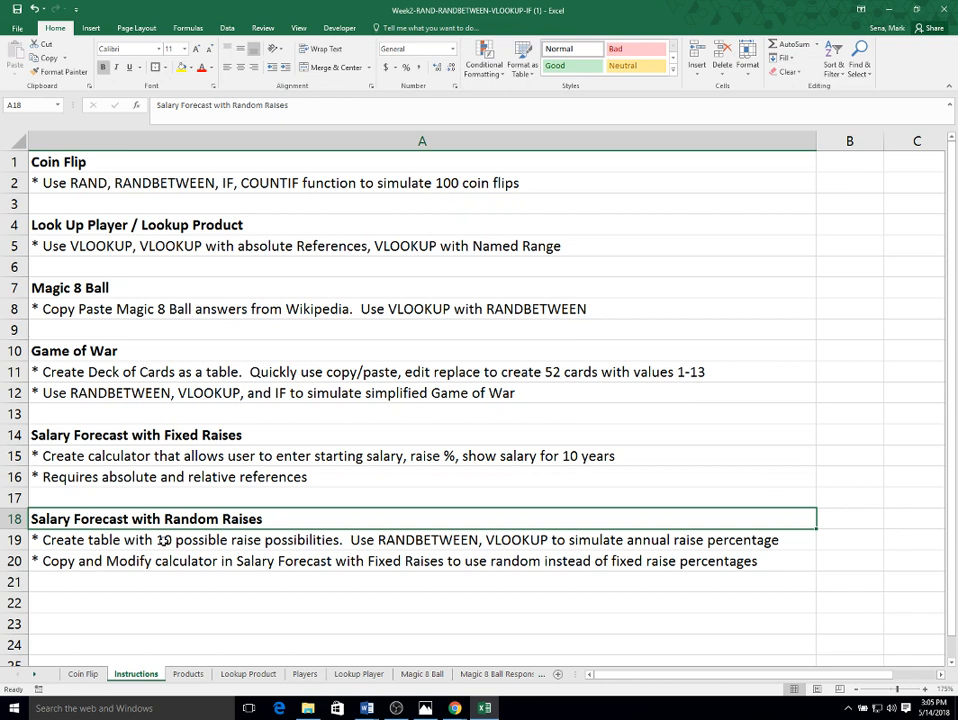
Step: Open the Salary Forecast Random Raise worksheet
{"action": "left_click", "coordinate": [163, 540]}
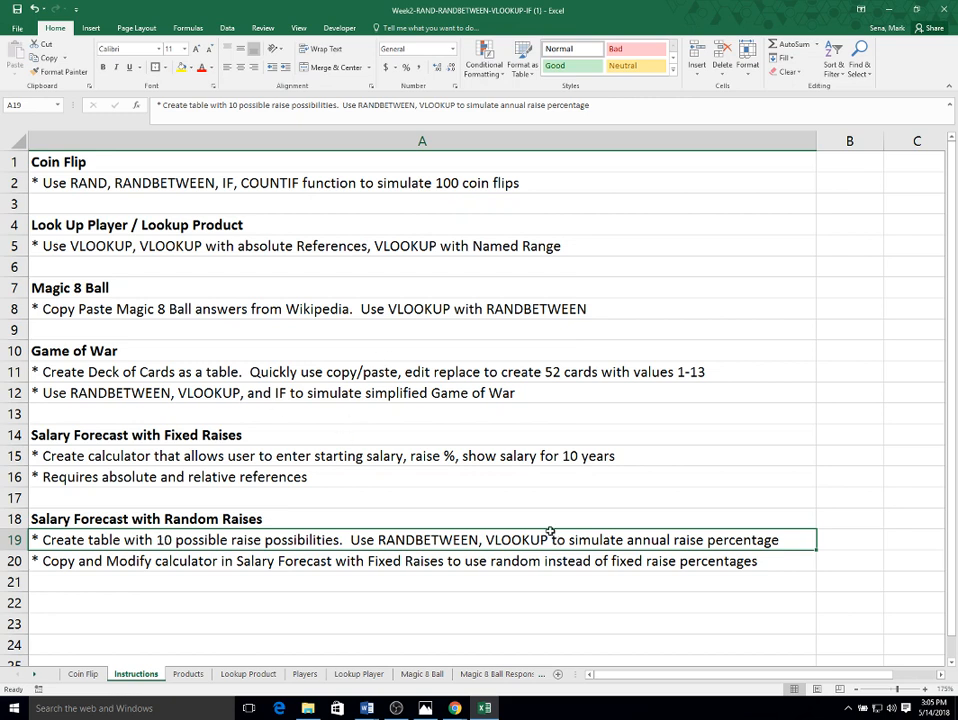
{"action": "left_click", "coordinate": [35, 675]}
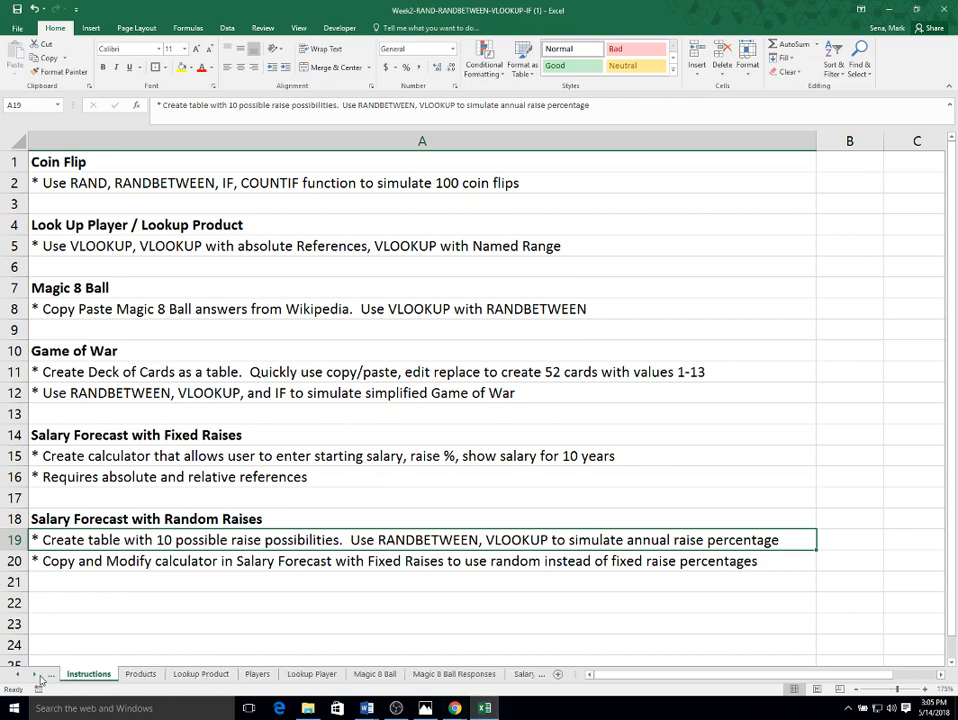
{"action": "left_click", "coordinate": [37, 676]}
{"action": "left_click", "coordinate": [37, 676]}
{"action": "left_click", "coordinate": [37, 676]}
{"action": "left_click", "coordinate": [37, 676]}
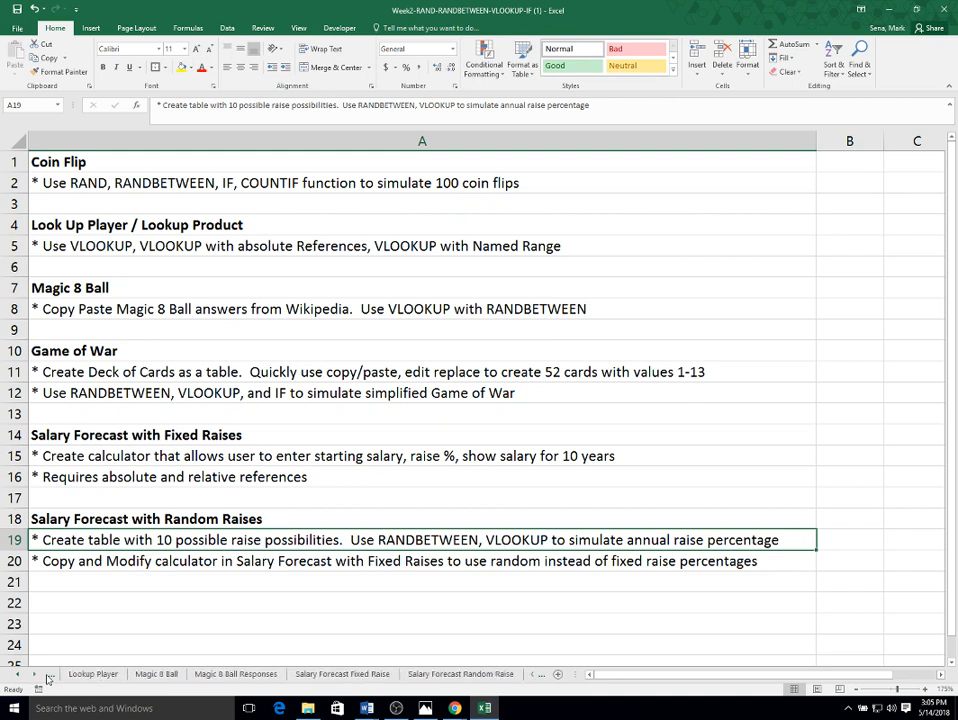
{"action": "left_click", "coordinate": [502, 675]}
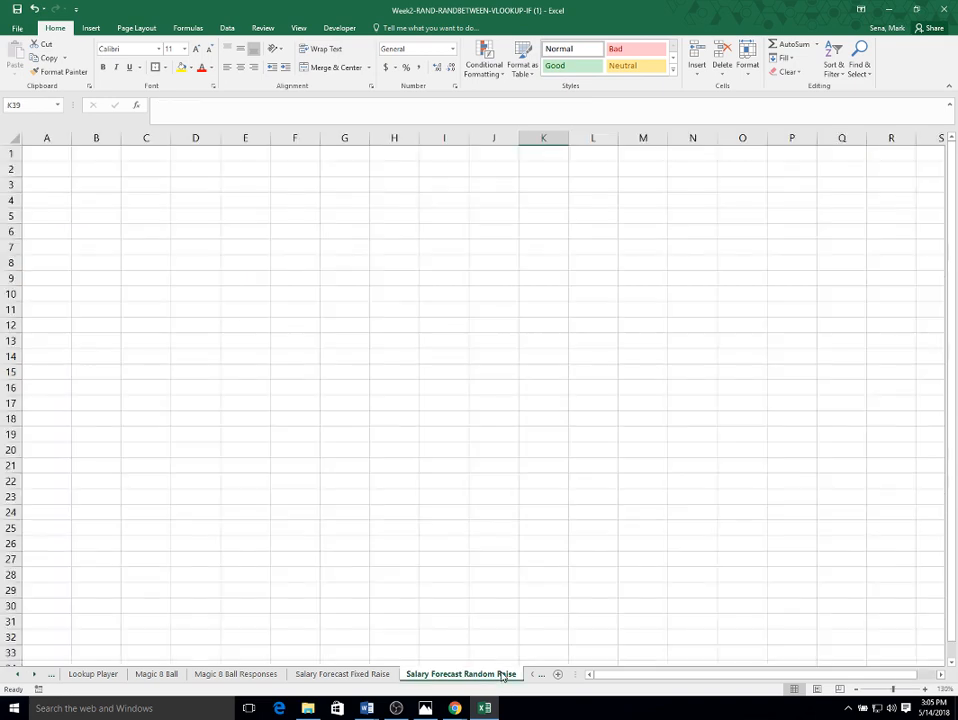
Step: Enter the heading "Random Number" in G1 and fit column G's width to it
{"action": "left_click", "coordinate": [360, 153]}
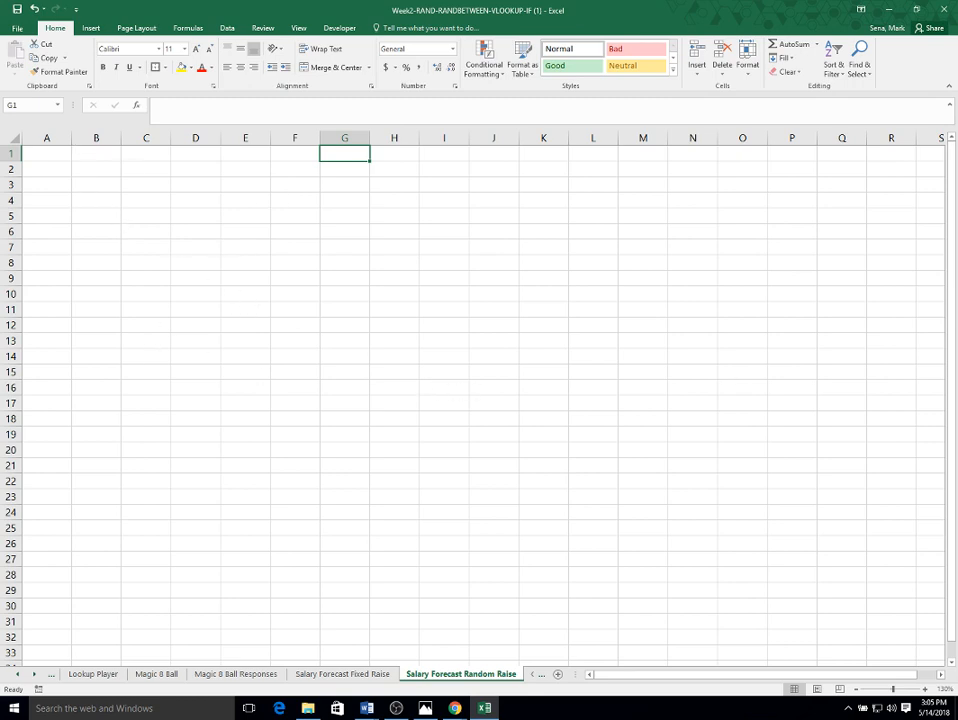
{"action": "type", "text": "Ra"}
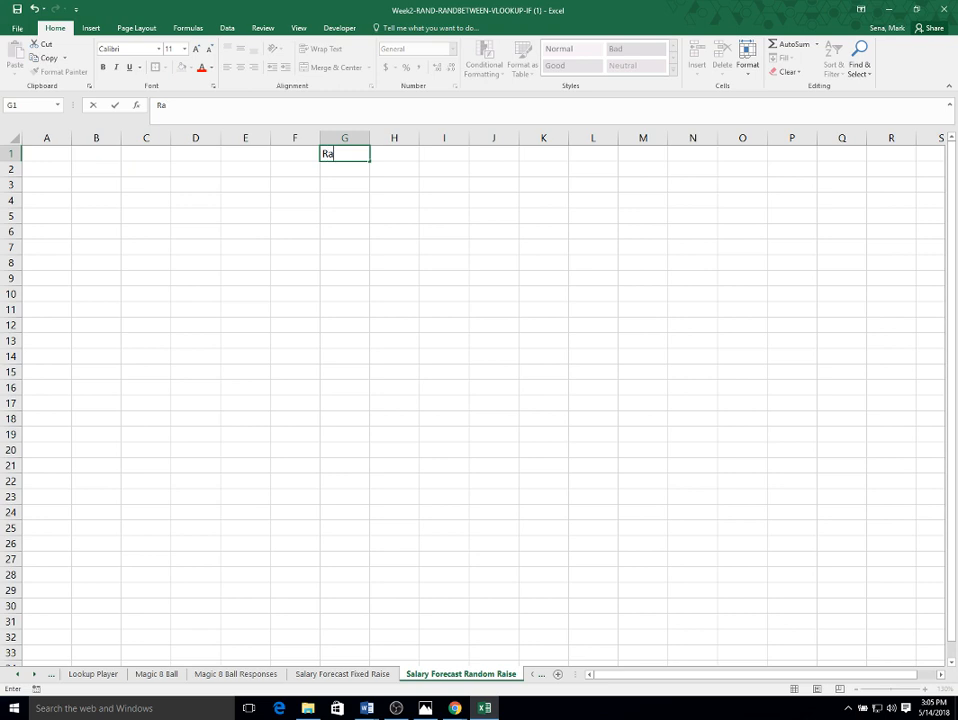
{"action": "type", "text": "ndom Number"}
{"action": "key", "text": "Return"}
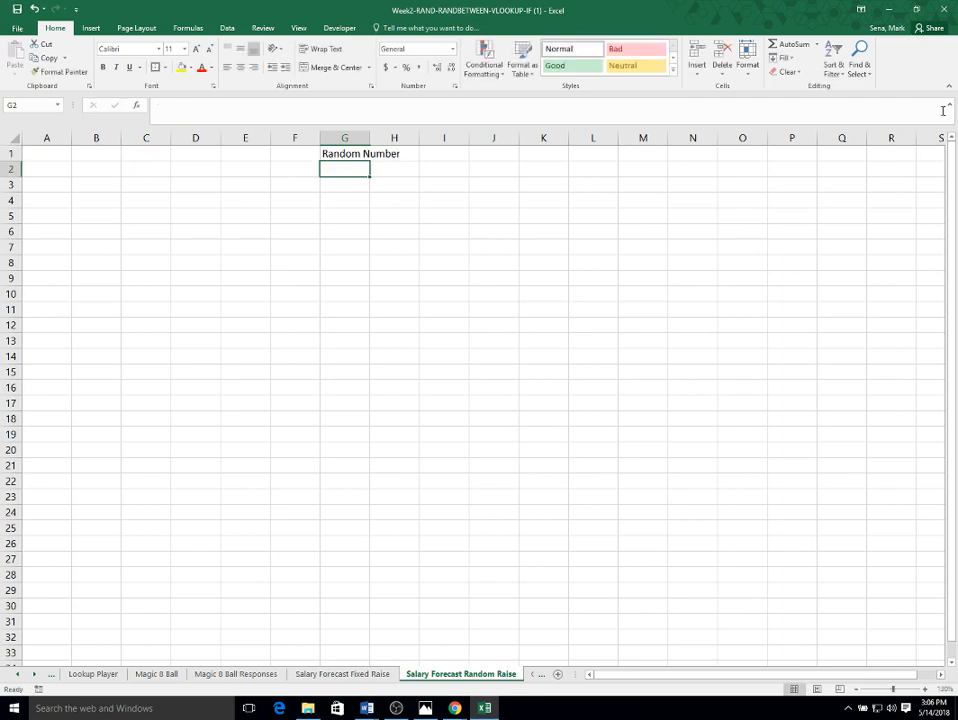
{"action": "double_click", "coordinate": [369, 140]}
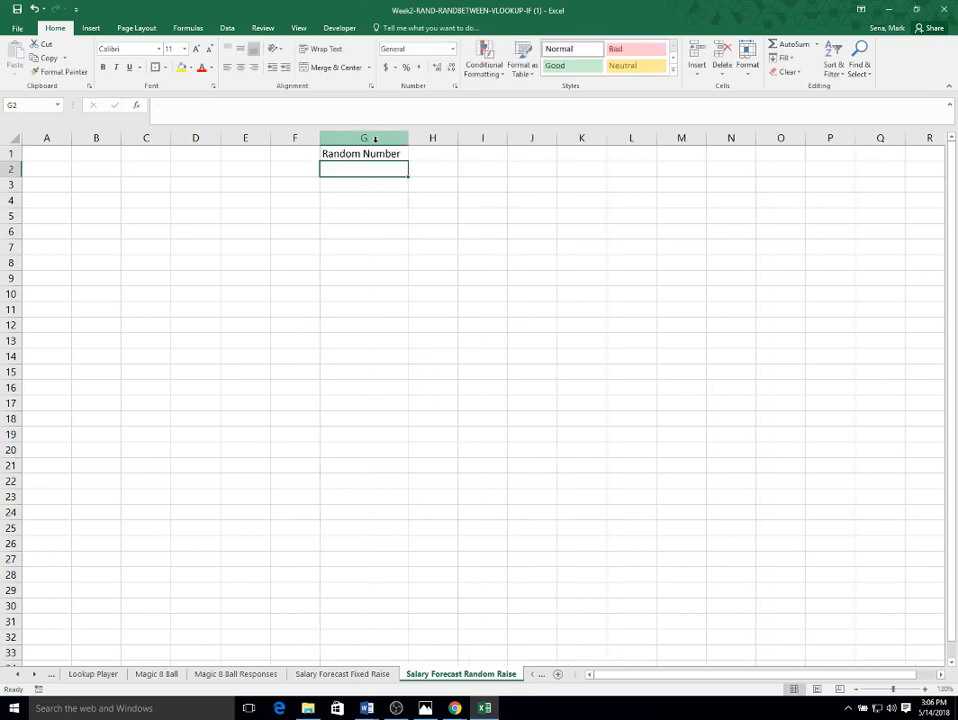
Step: Fill G2:G11 with the numbers 1 to 10 and center them
{"action": "type", "text": "1"}
{"action": "key", "text": "Return"}
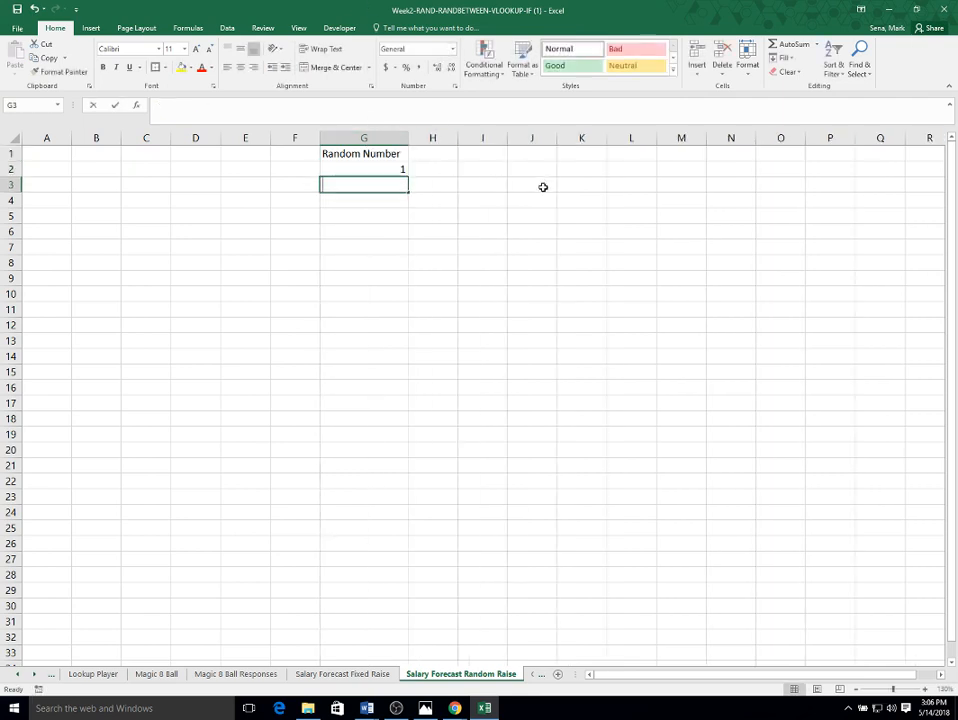
{"action": "type", "text": "2"}
{"action": "key", "text": "Return"}
{"action": "type", "text": "3"}
{"action": "key", "text": "Return"}
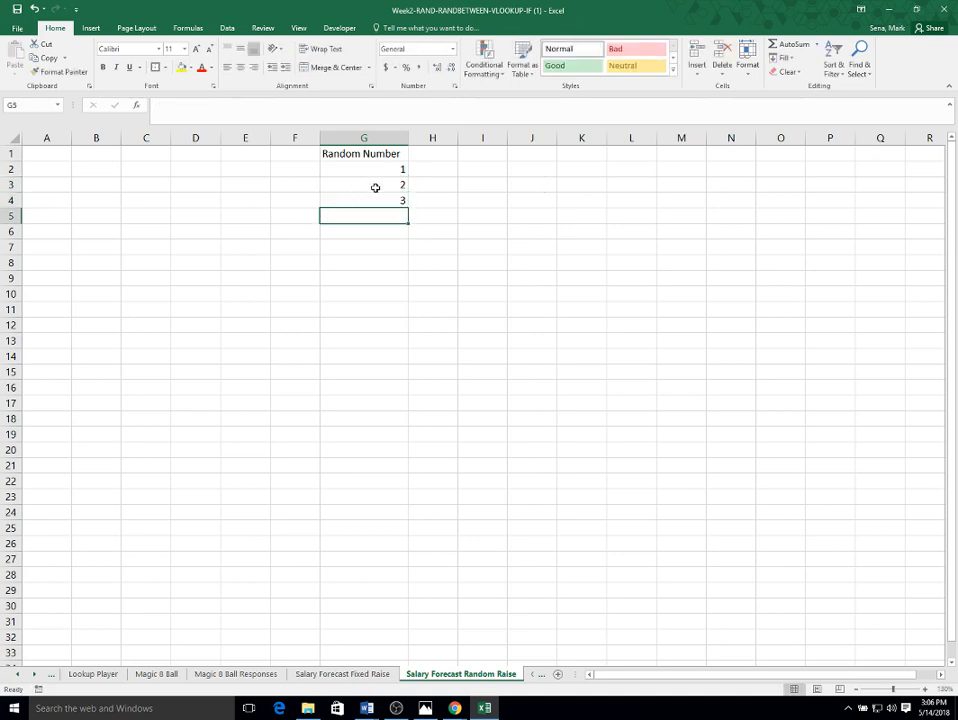
{"action": "left_click_drag", "start_coordinate": [387, 171], "coordinate": [410, 317]}
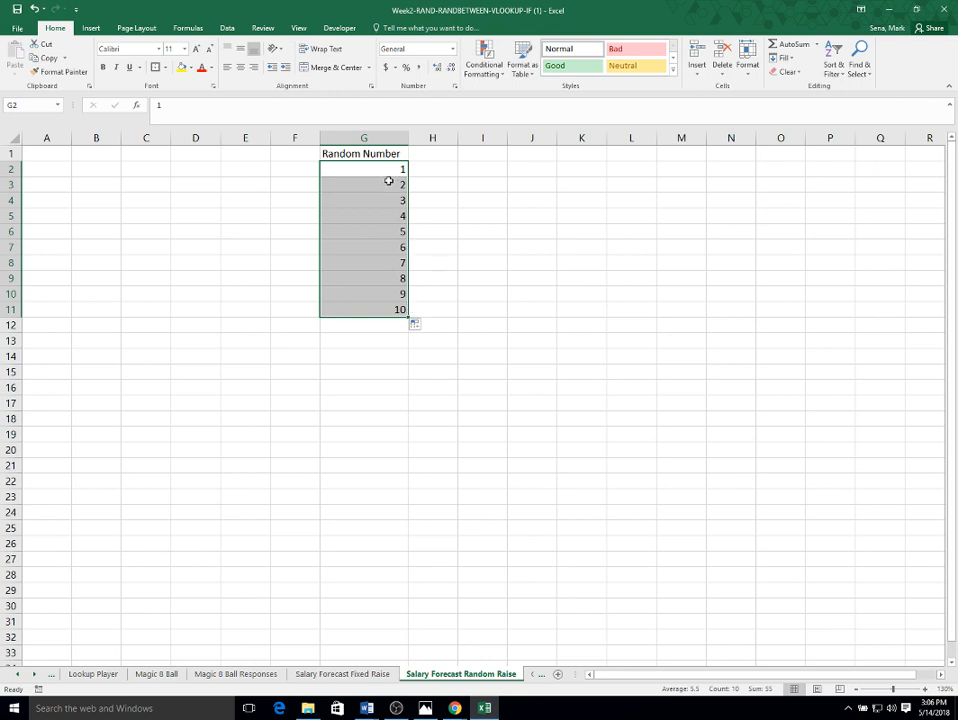
{"action": "left_click", "coordinate": [240, 67]}
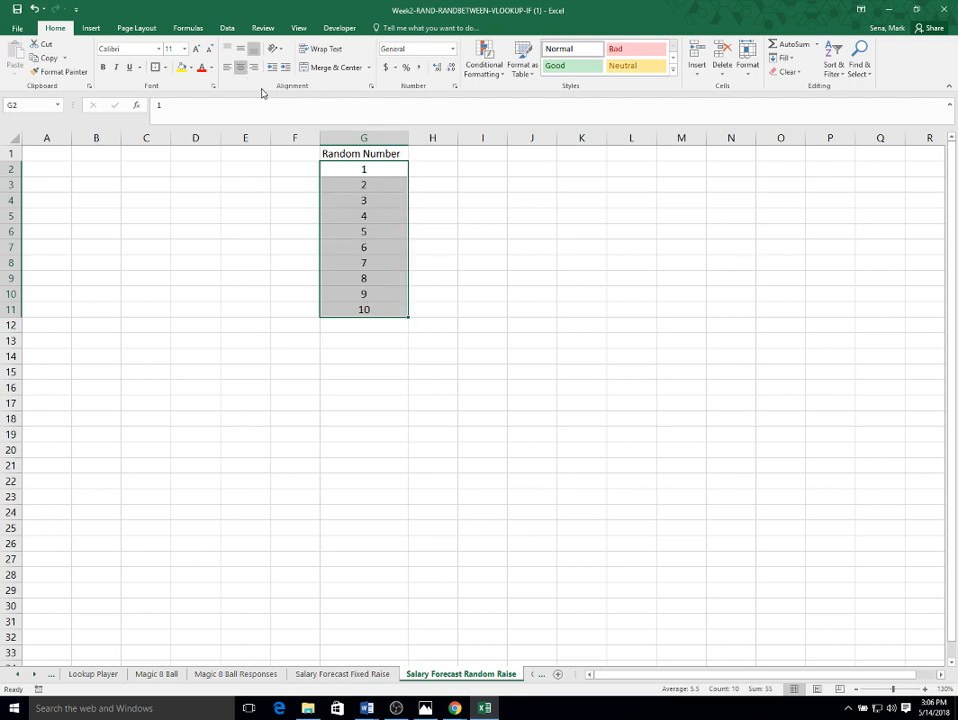
Step: Enter the heading "Raise Percentage" in H1 and fit column H's width to it
{"action": "left_click", "coordinate": [432, 154]}
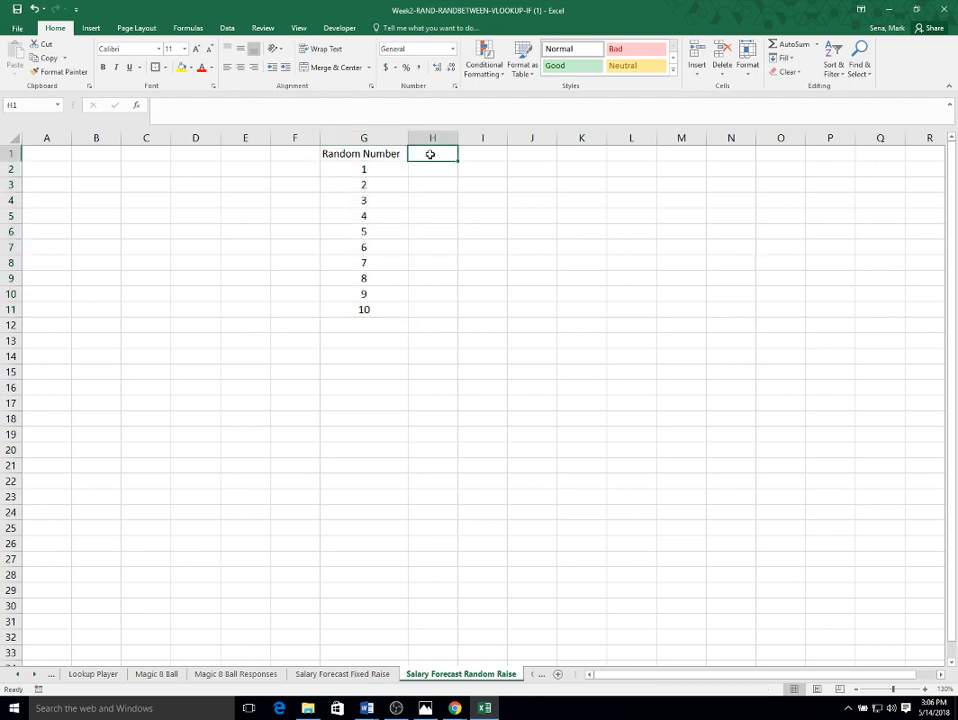
{"action": "type", "text": "R"}
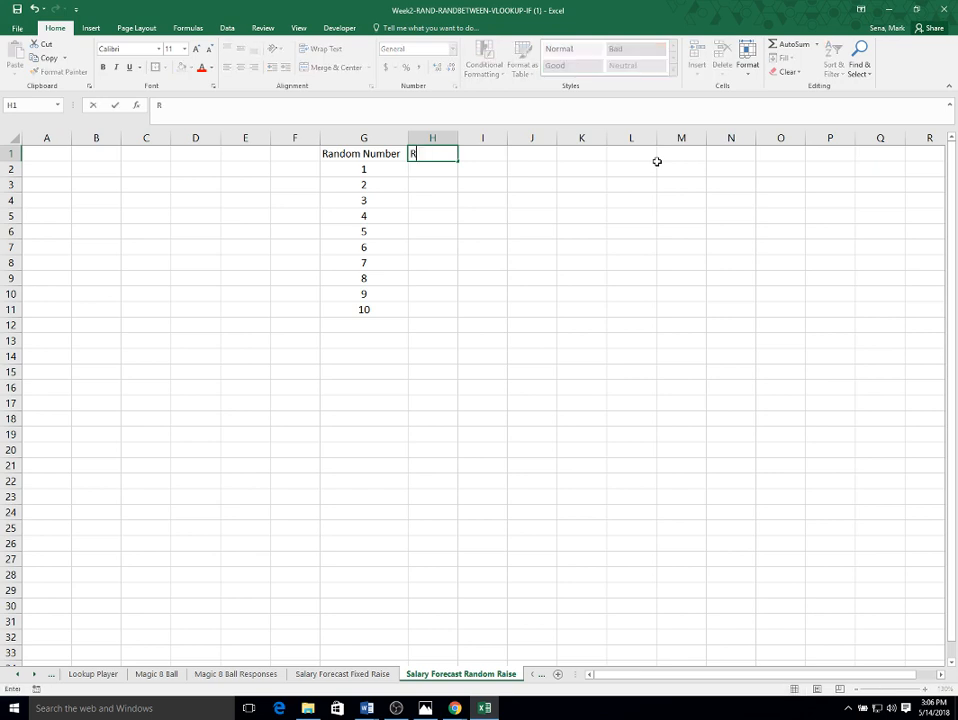
{"action": "type", "text": "aise Percent"}
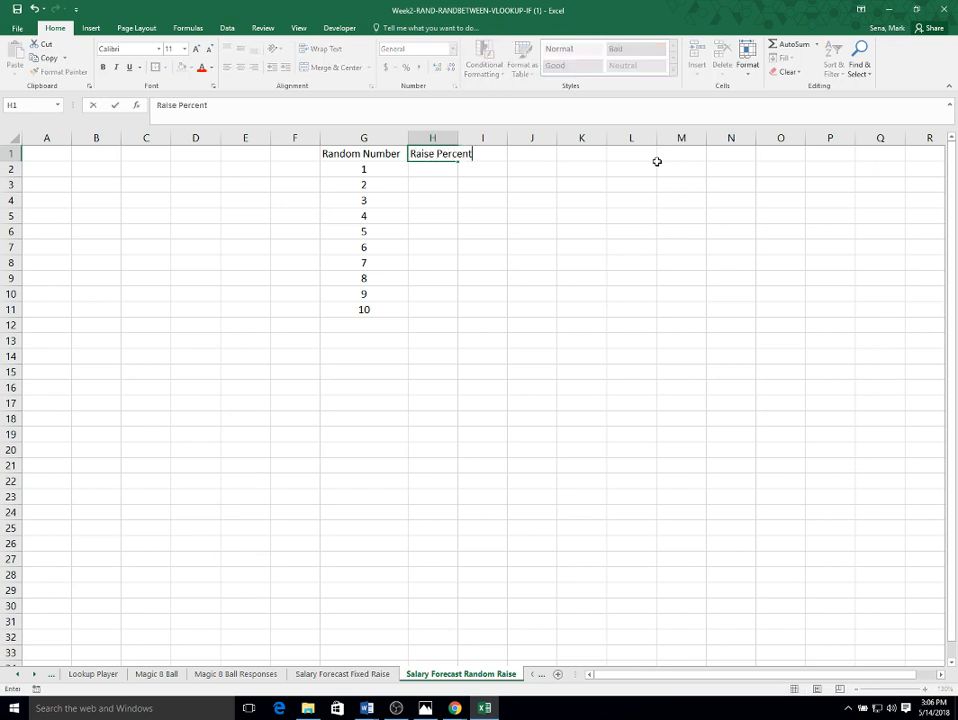
{"action": "type", "text": "age"}
{"action": "key", "text": "Return"}
{"action": "key", "text": "Up"}
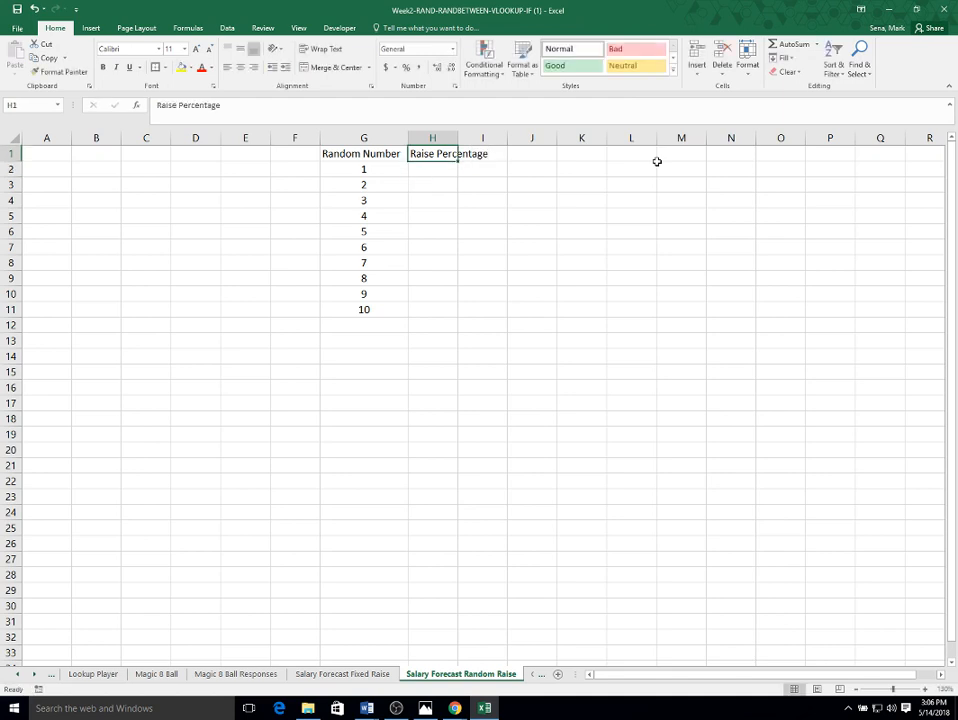
{"action": "double_click", "coordinate": [457, 137]}
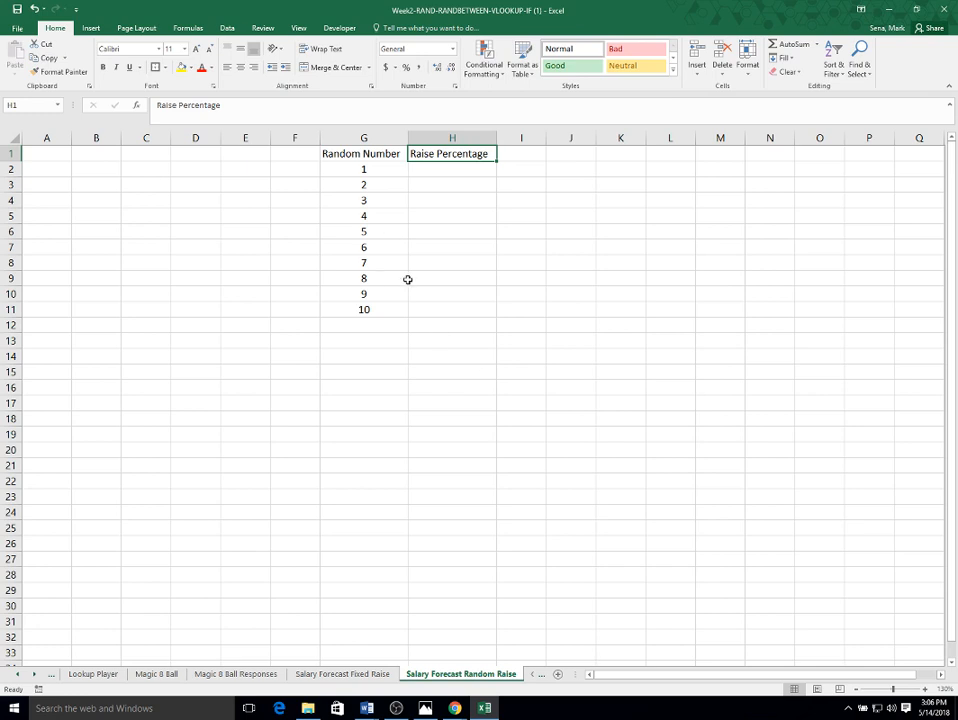
Step: Apply the Currency number format to the whole of column H
{"action": "left_click", "coordinate": [463, 139]}
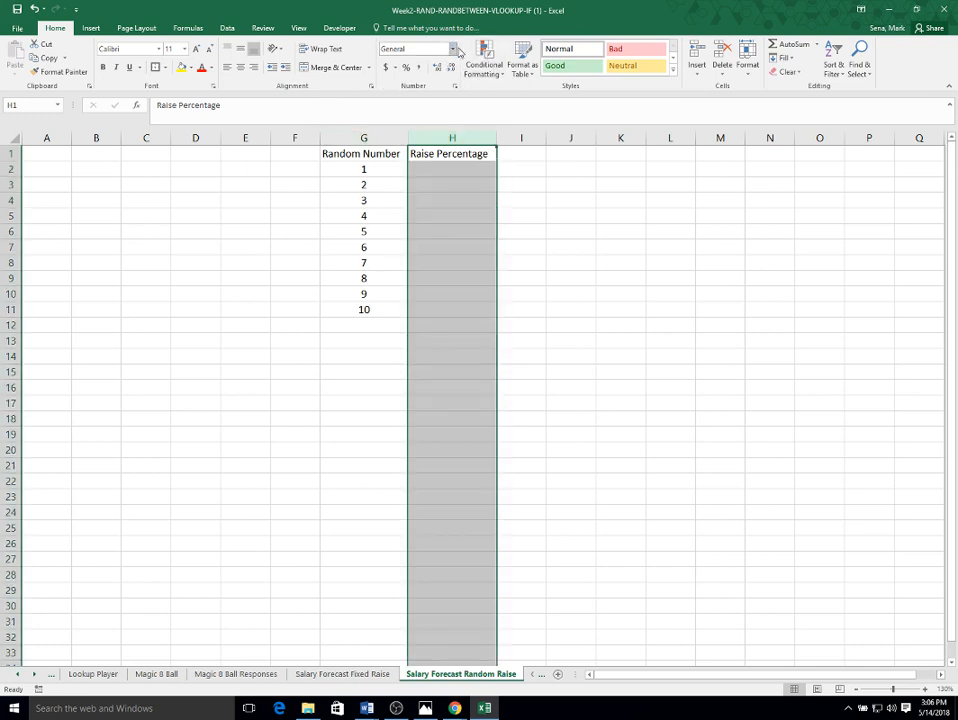
{"action": "left_click", "coordinate": [454, 48]}
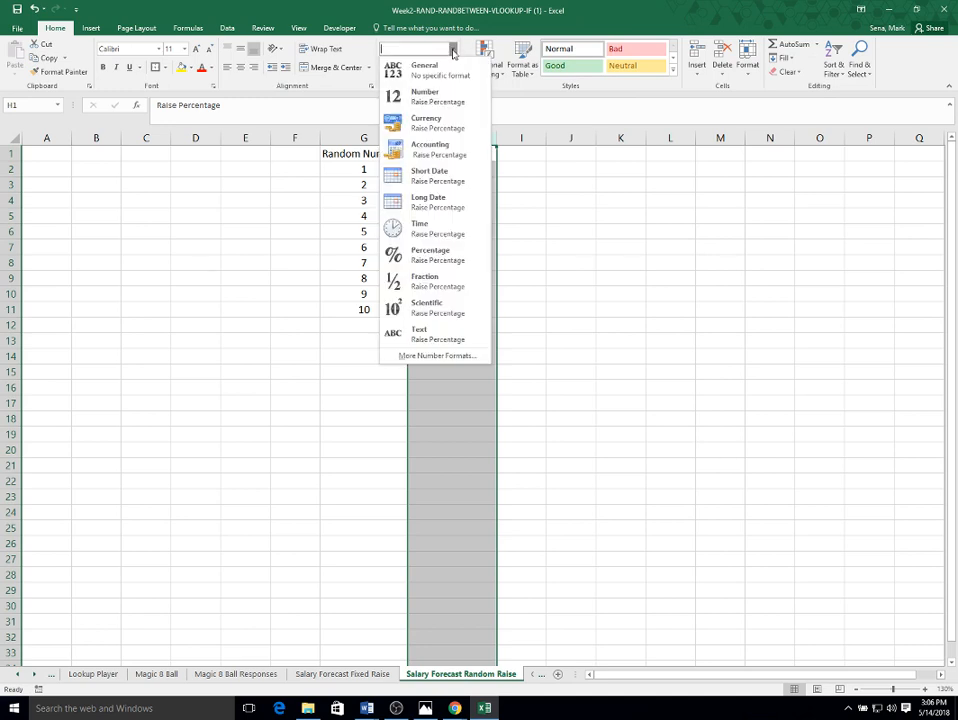
{"action": "left_click", "coordinate": [448, 120]}
Step: Enter 0 in H2 and format H2:H11 as centered percentages
{"action": "left_click", "coordinate": [455, 171]}
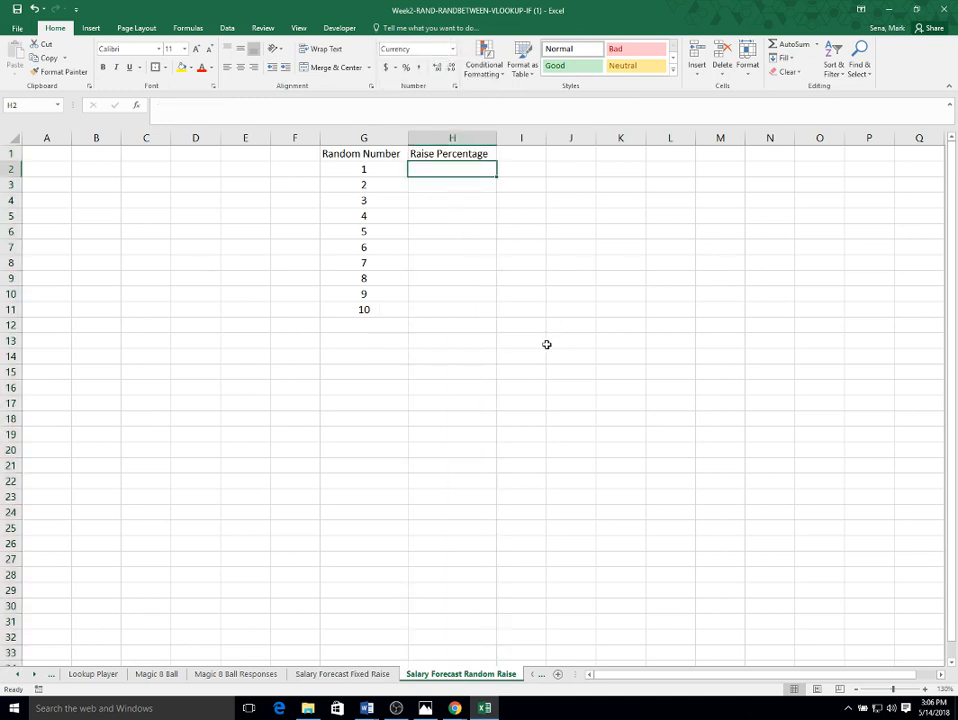
{"action": "type", "text": "0"}
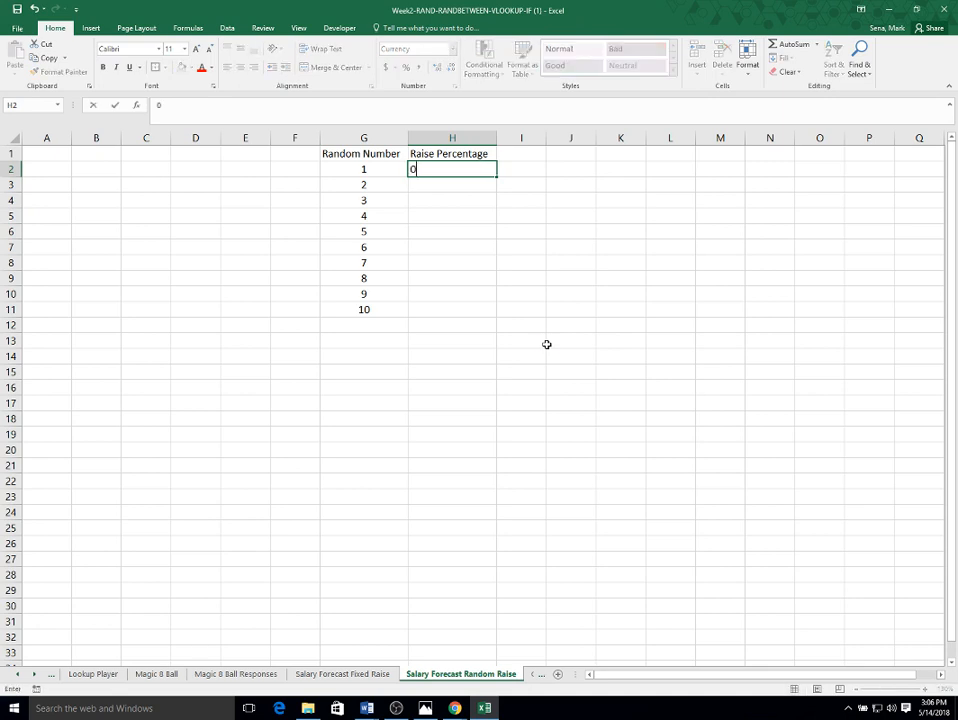
{"action": "key", "text": "Return"}
{"action": "key", "text": "Up"}
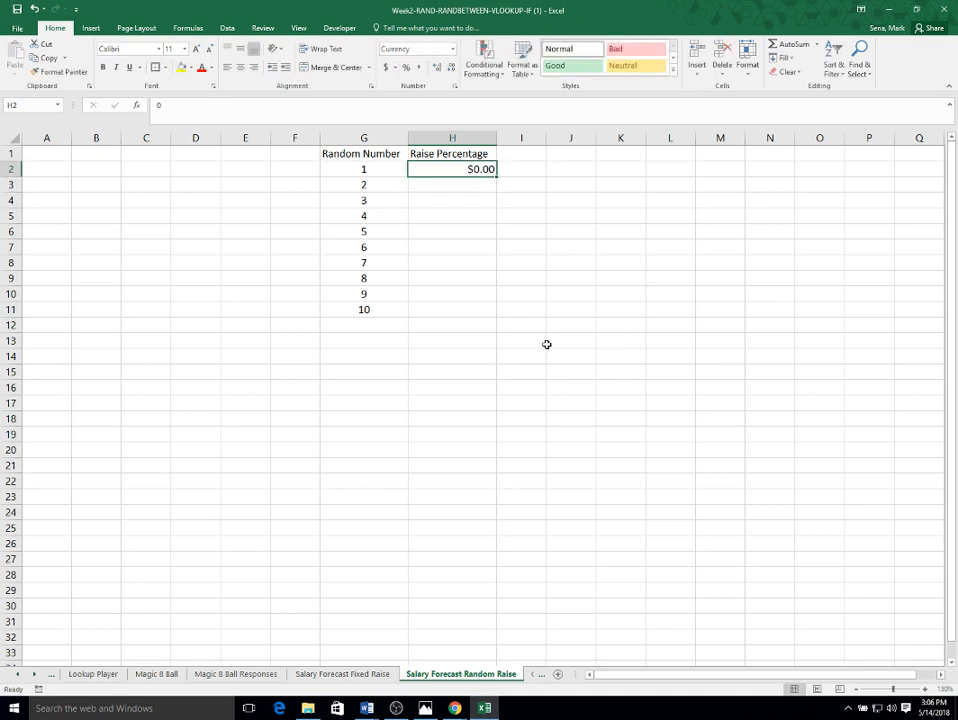
{"action": "left_click_drag", "start_coordinate": [466, 169], "coordinate": [468, 307]}
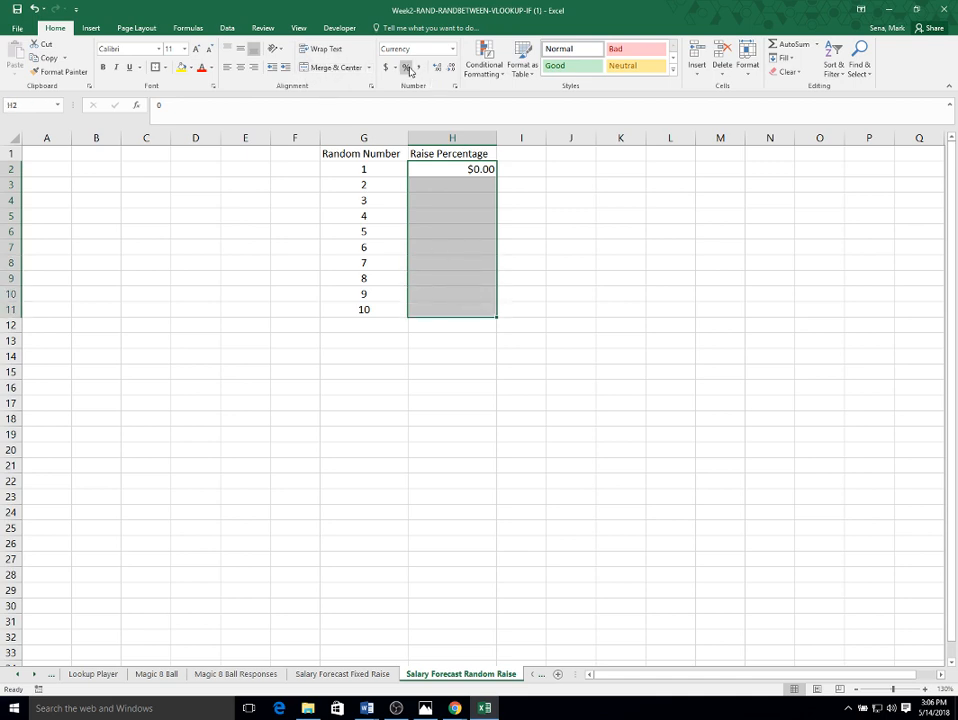
{"action": "left_click", "coordinate": [405, 67]}
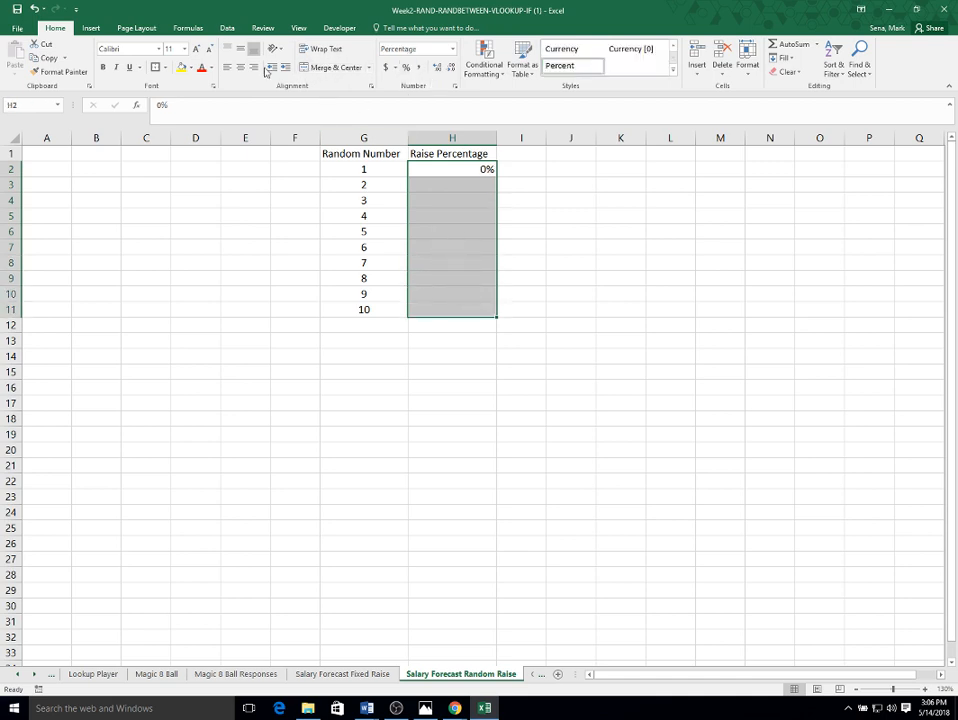
{"action": "left_click", "coordinate": [240, 67]}
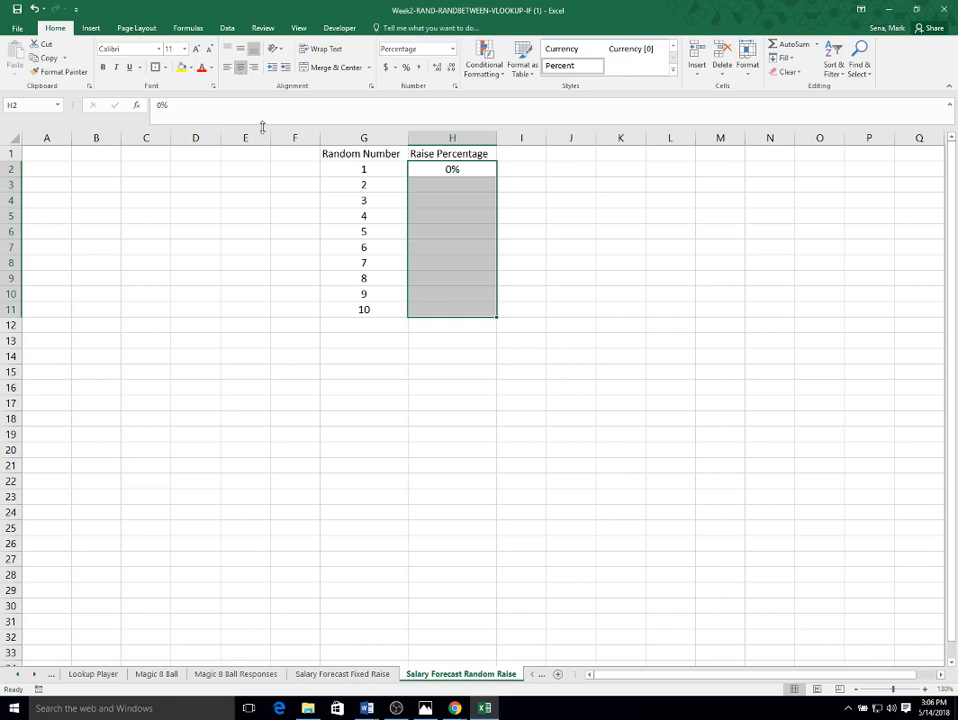
Step: Enter the raise percentages 0%, 1% and 1% in H3:H5
{"action": "left_click", "coordinate": [453, 184]}
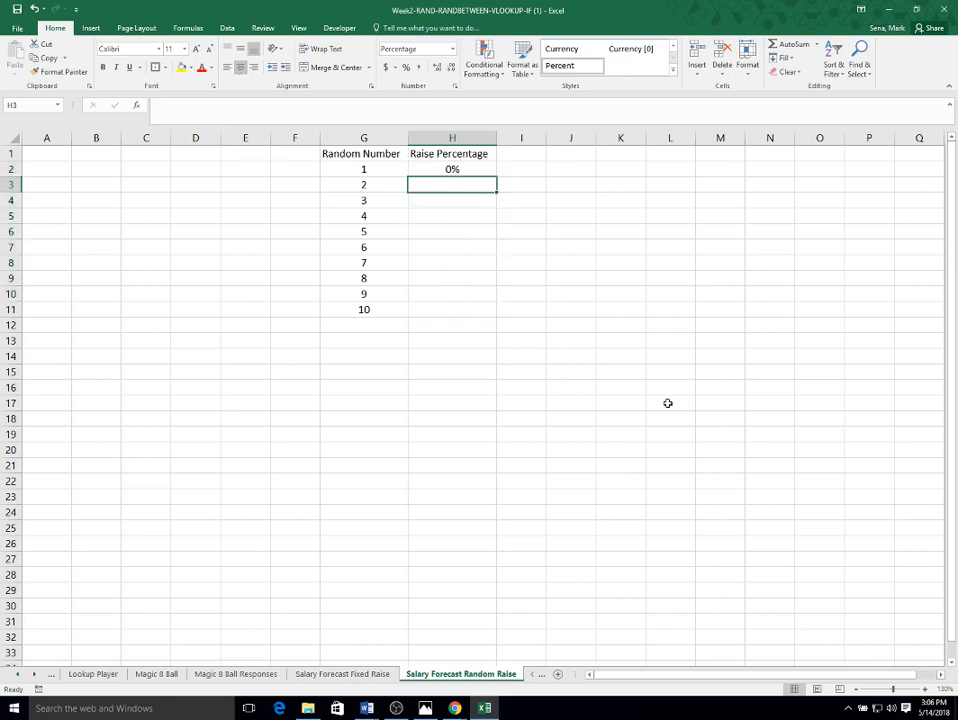
{"action": "type", "text": "0"}
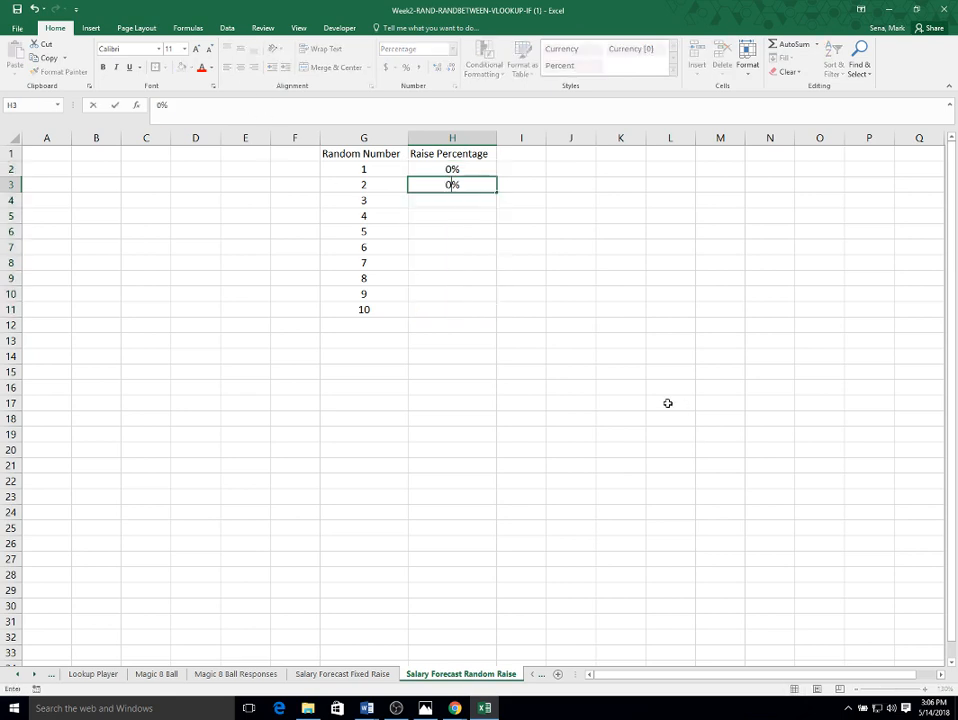
{"action": "key", "text": "Return"}
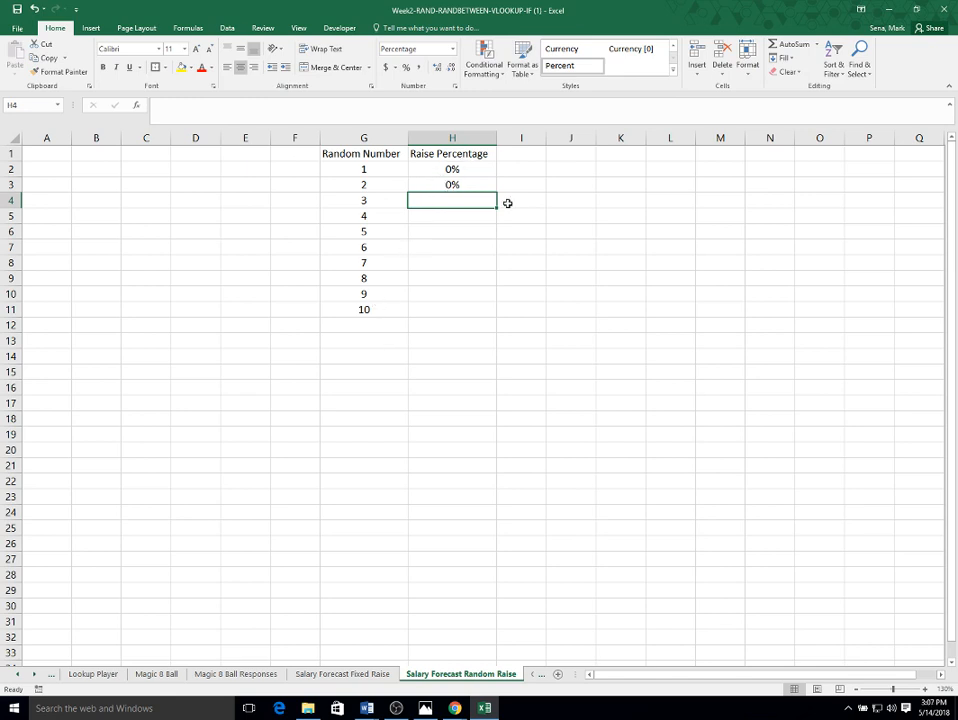
{"action": "type", "text": "1"}
{"action": "key", "text": "Return"}
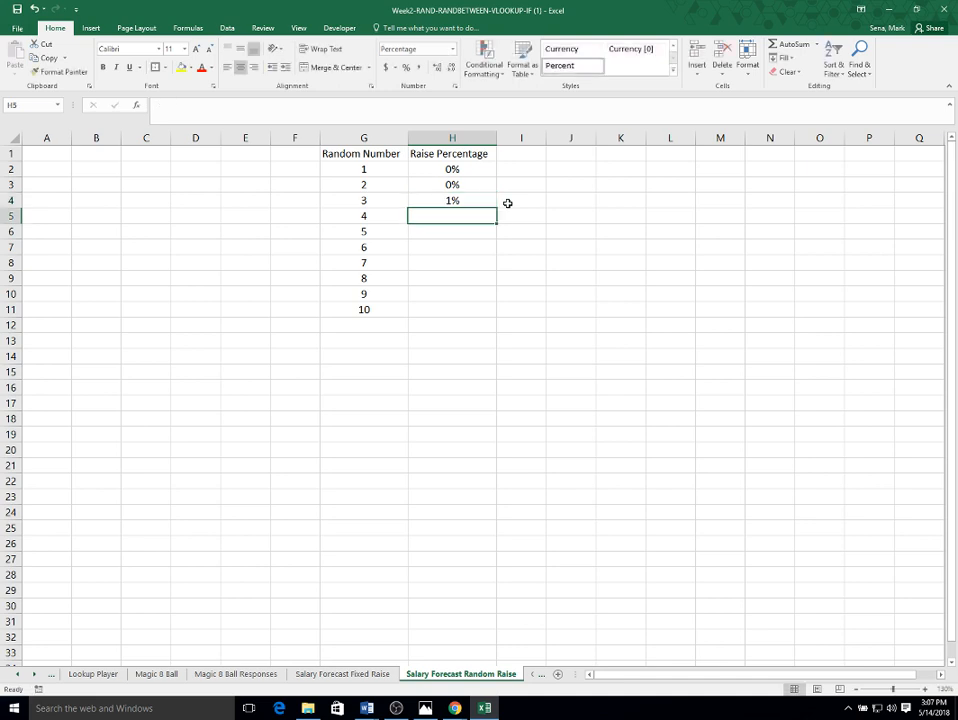
{"action": "type", "text": "1"}
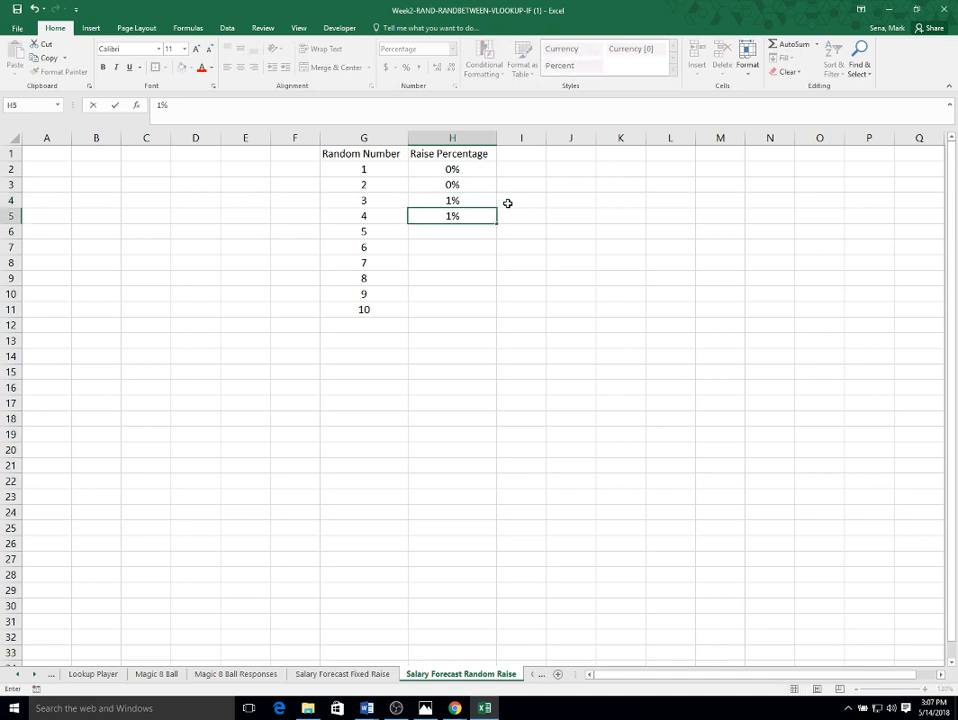
{"action": "key", "text": "Return"}
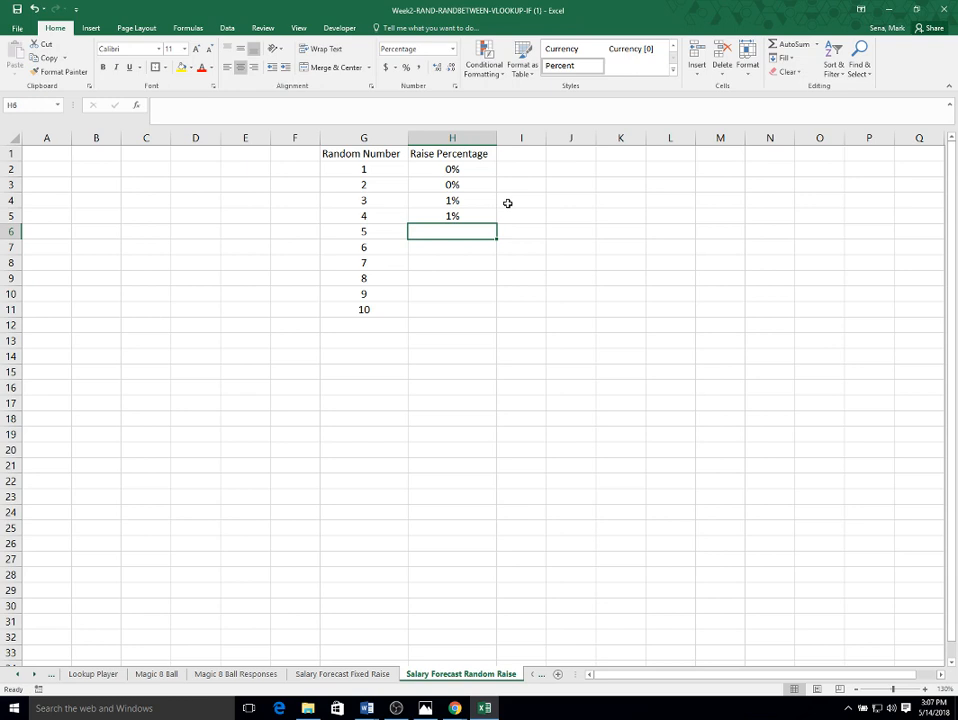
Step: Enter a raise percentage of 2% in each of H6:H8, for random numbers 5 to 7
{"action": "type", "text": "2"}
{"action": "key", "text": "Return"}
{"action": "type", "text": "2"}
{"action": "key", "text": "Return"}
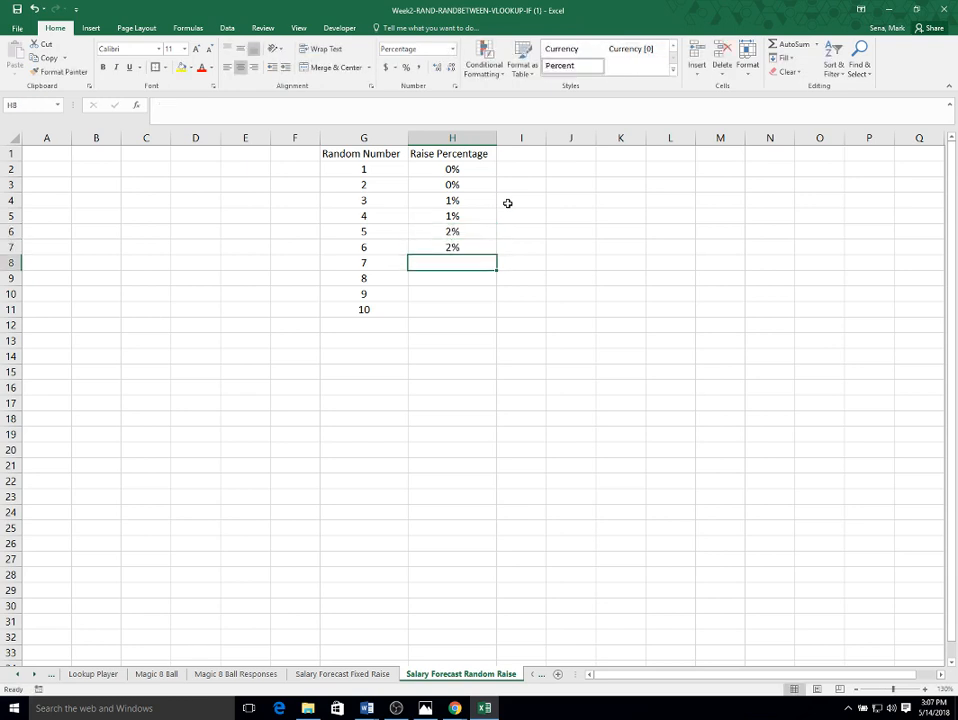
{"action": "type", "text": "2"}
{"action": "key", "text": "Return"}
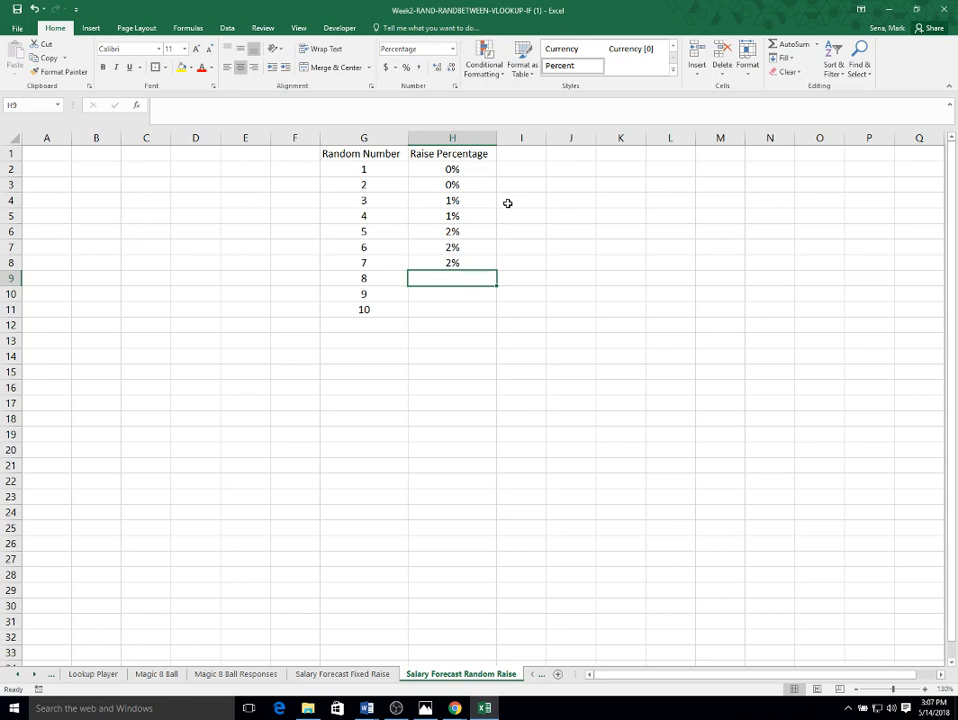
Step: Enter the raise percentages 3%, 3% and 10% in H9:H11 to complete the lookup table
{"action": "type", "text": "3"}
{"action": "key", "text": "Return"}
{"action": "type", "text": "3"}
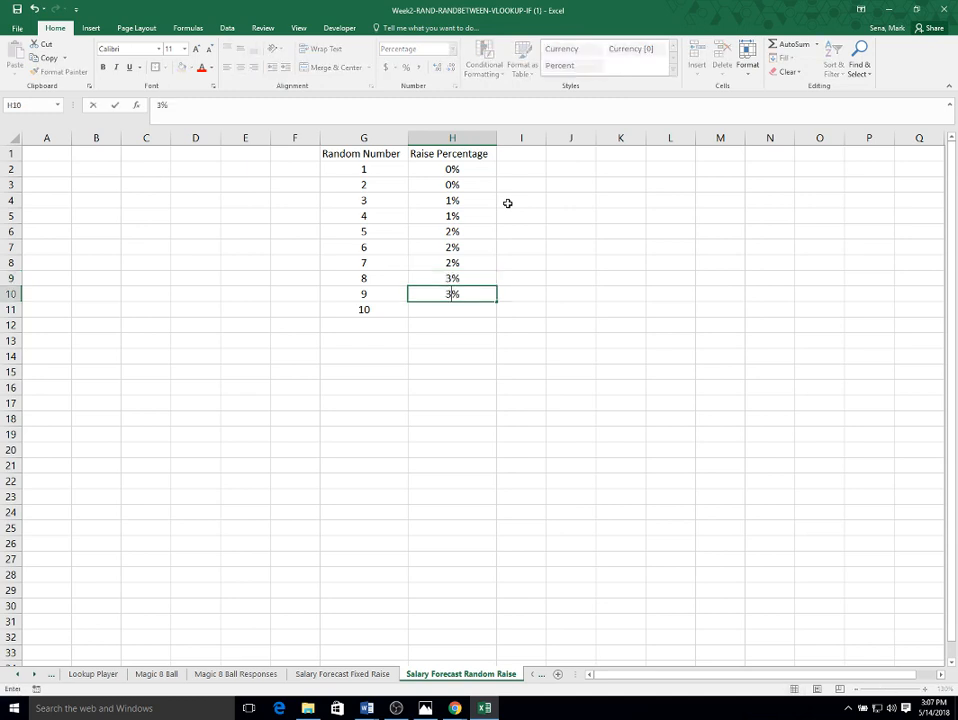
{"action": "key", "text": "Return"}
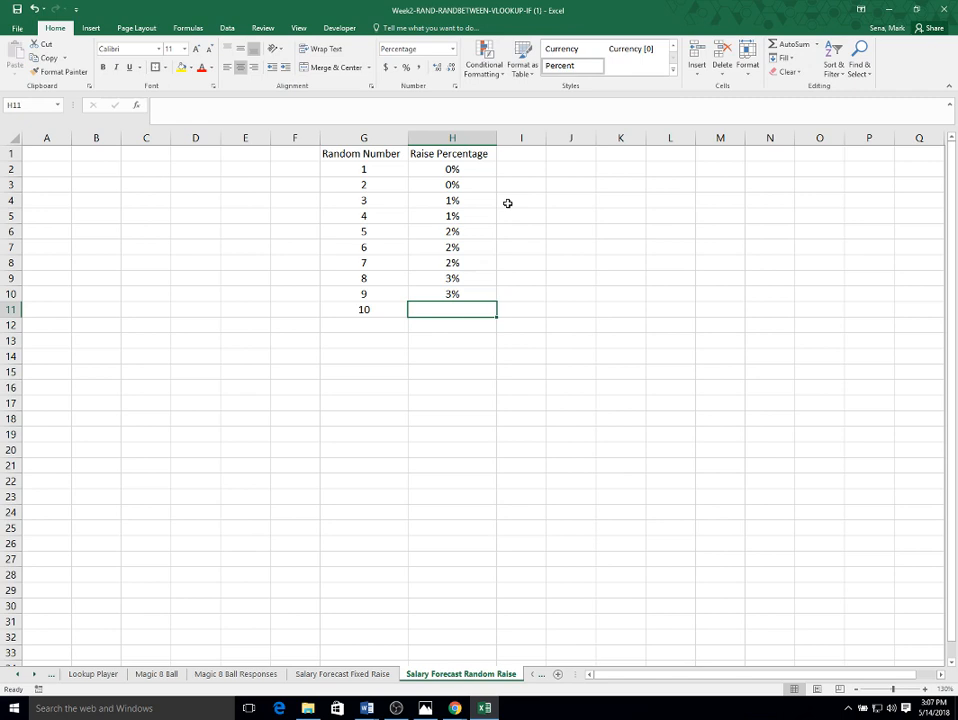
{"action": "type", "text": "10"}
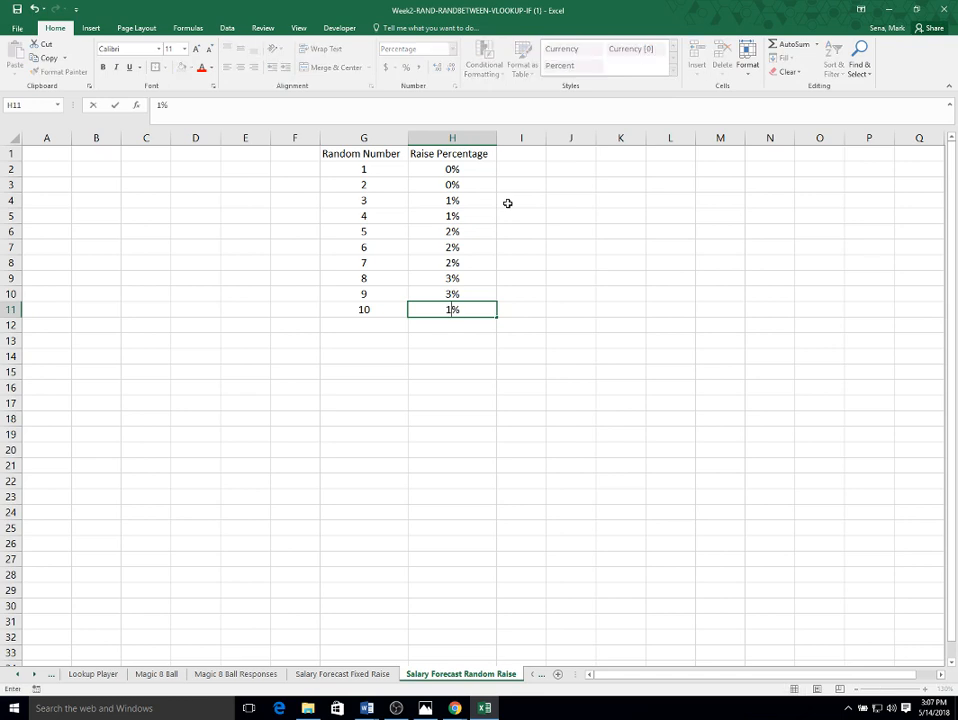
{"action": "key", "text": "Return"}
{"action": "key", "text": "Up"}
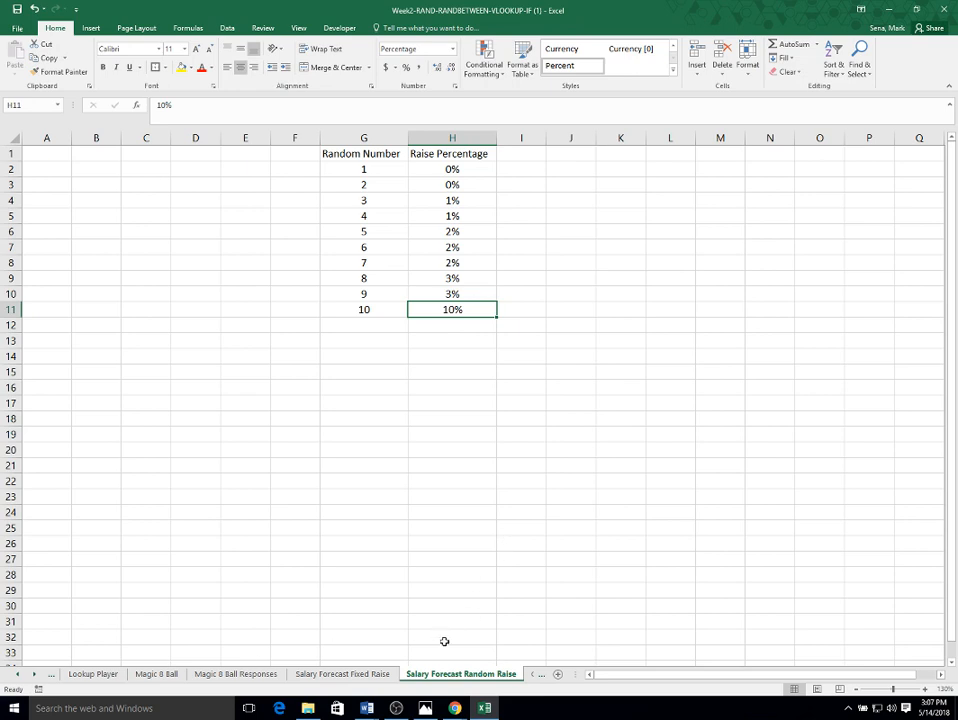
Step: Copy A1:B14 from the Salary Forecast Fixed Raise sheet and paste it at A1 of the Salary Forecast Random Raise sheet
{"action": "left_click", "coordinate": [368, 677]}
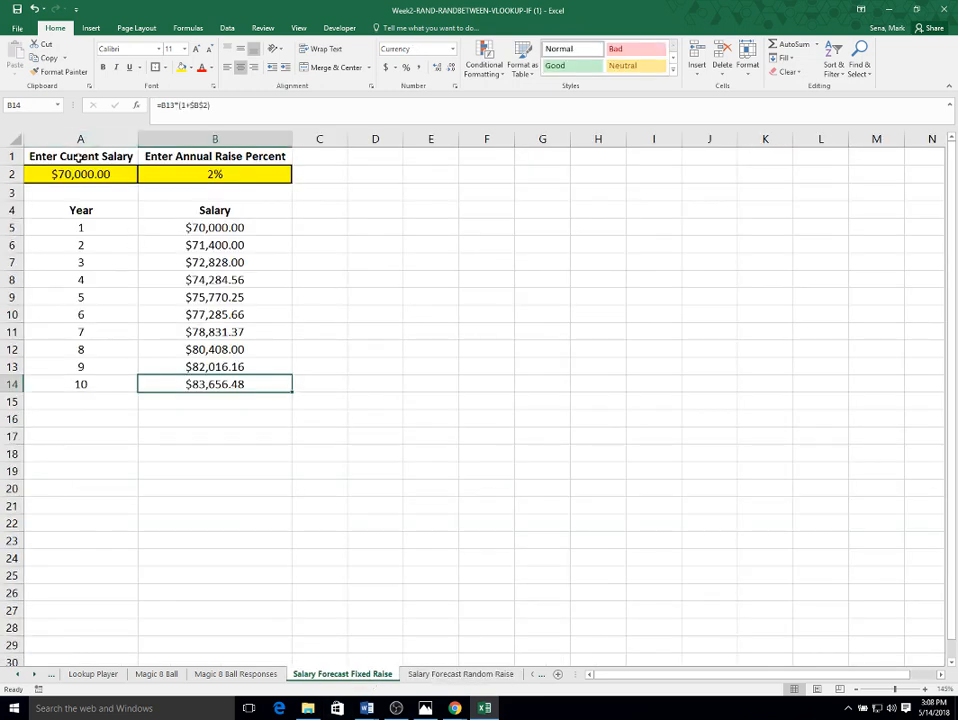
{"action": "left_click_drag", "start_coordinate": [78, 157], "coordinate": [236, 384]}
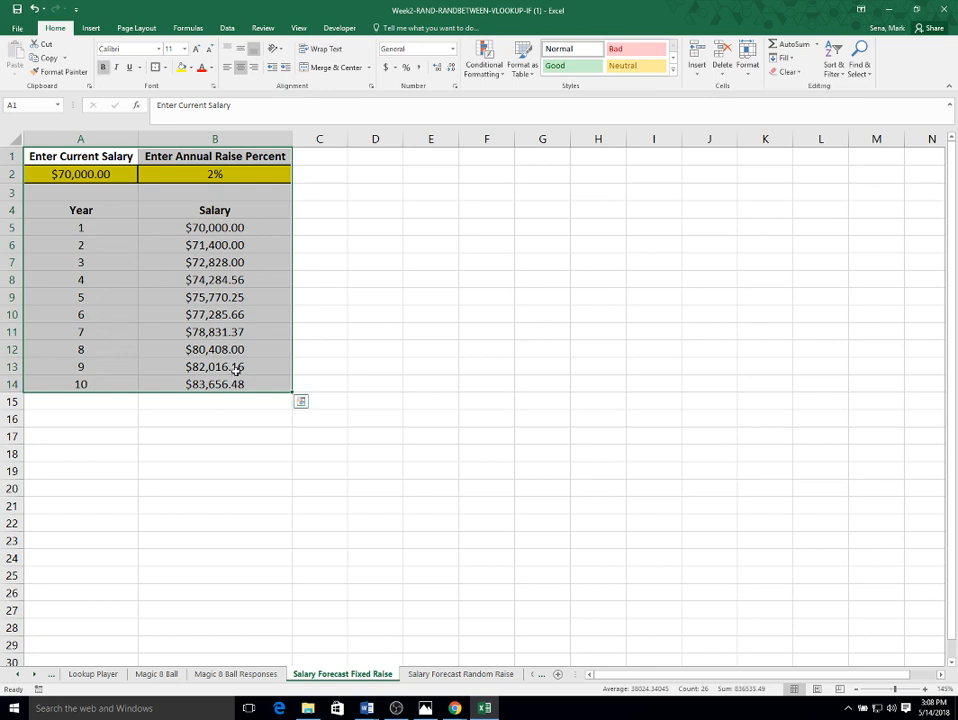
{"action": "right_click", "coordinate": [236, 368]}
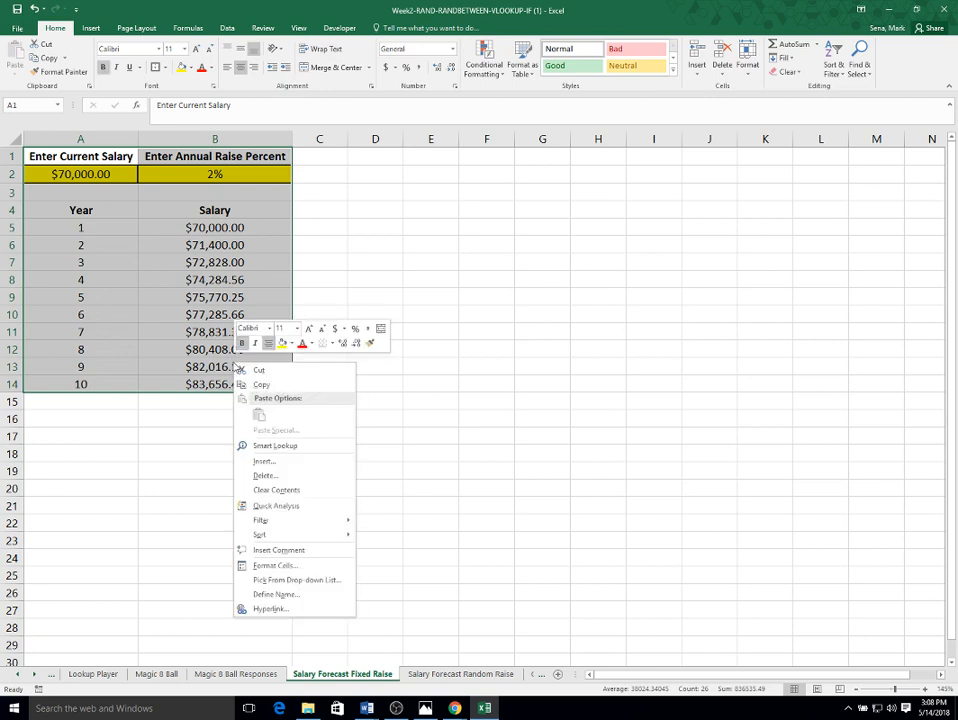
{"action": "left_click", "coordinate": [296, 390]}
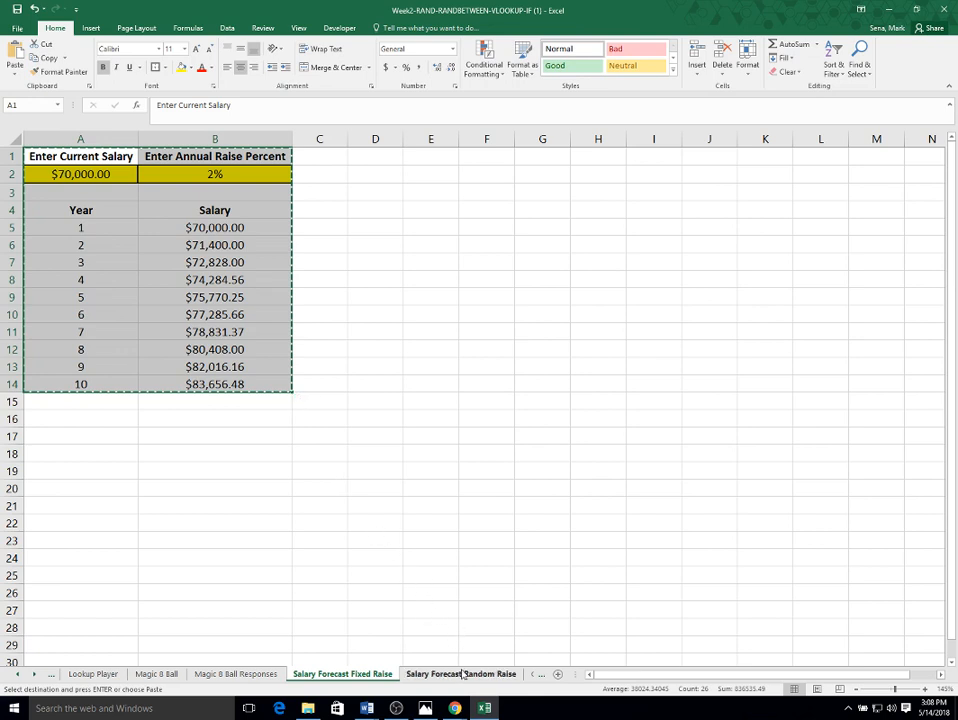
{"action": "left_click", "coordinate": [461, 674]}
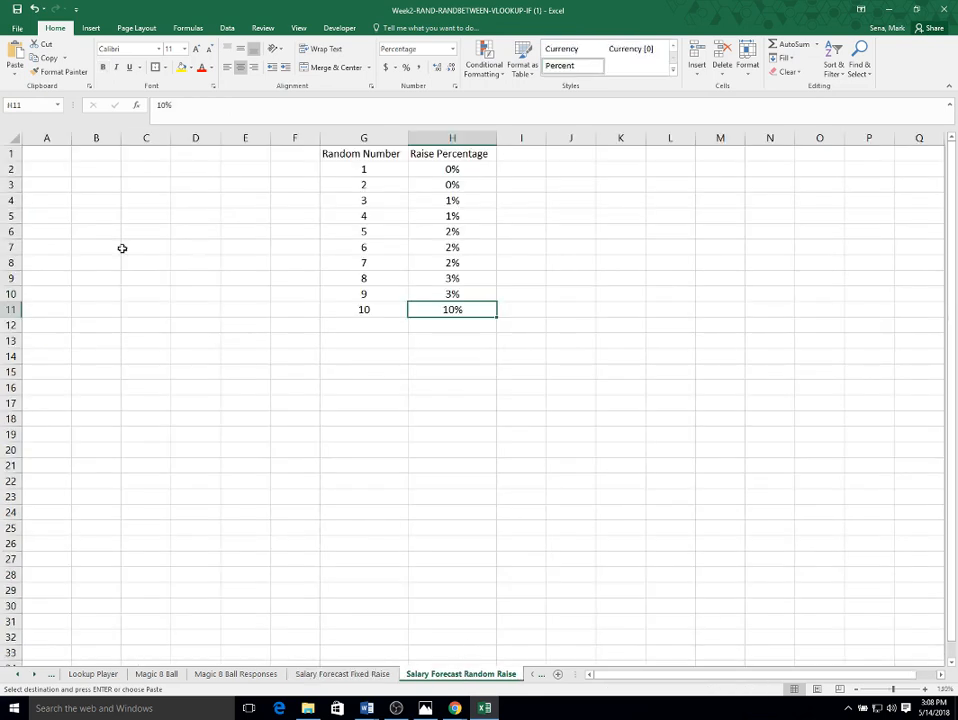
{"action": "left_click", "coordinate": [39, 156]}
{"action": "right_click", "coordinate": [39, 156]}
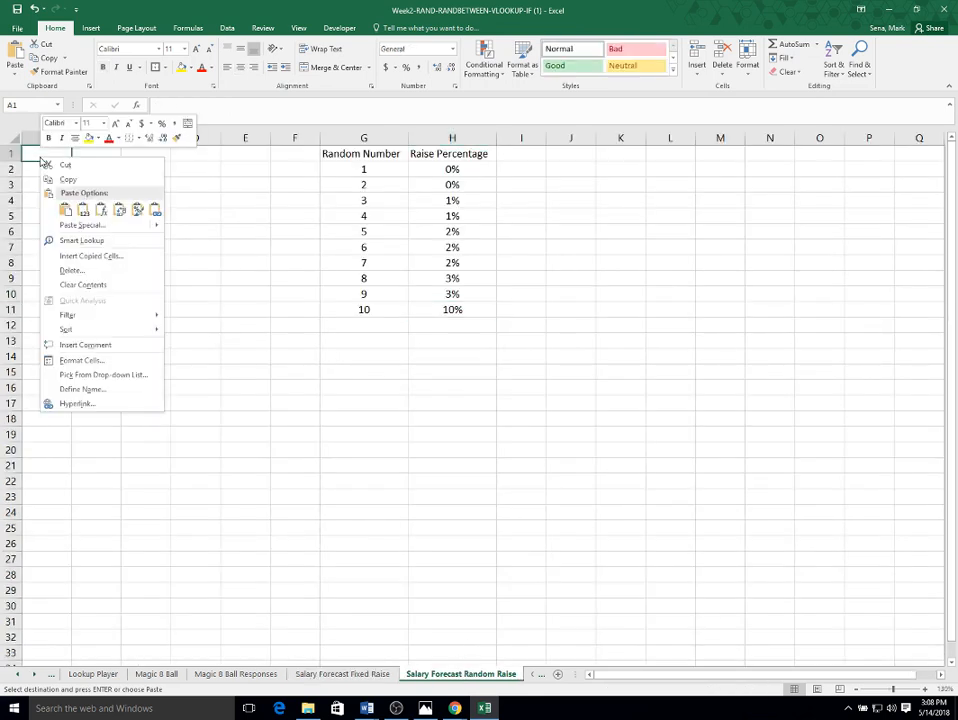
{"action": "left_click", "coordinate": [66, 209]}
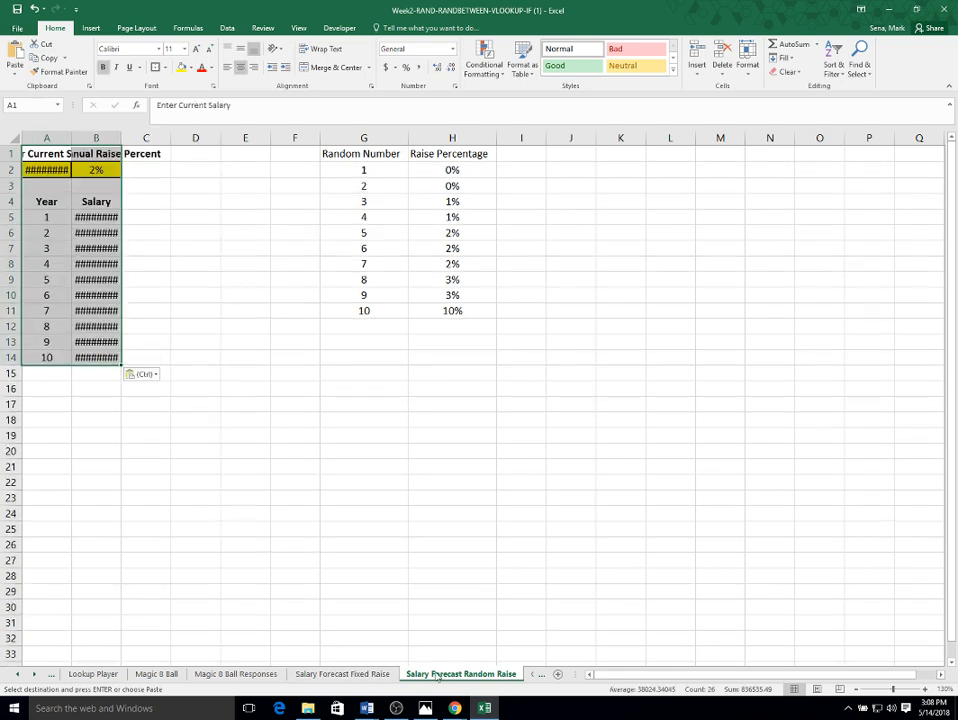
Step: Copy the formatting and widths of columns A:B from Salary Forecast Fixed Raise to columns A:B of Salary Forecast Random Raise with Format Painter
{"action": "left_click", "coordinate": [369, 677]}
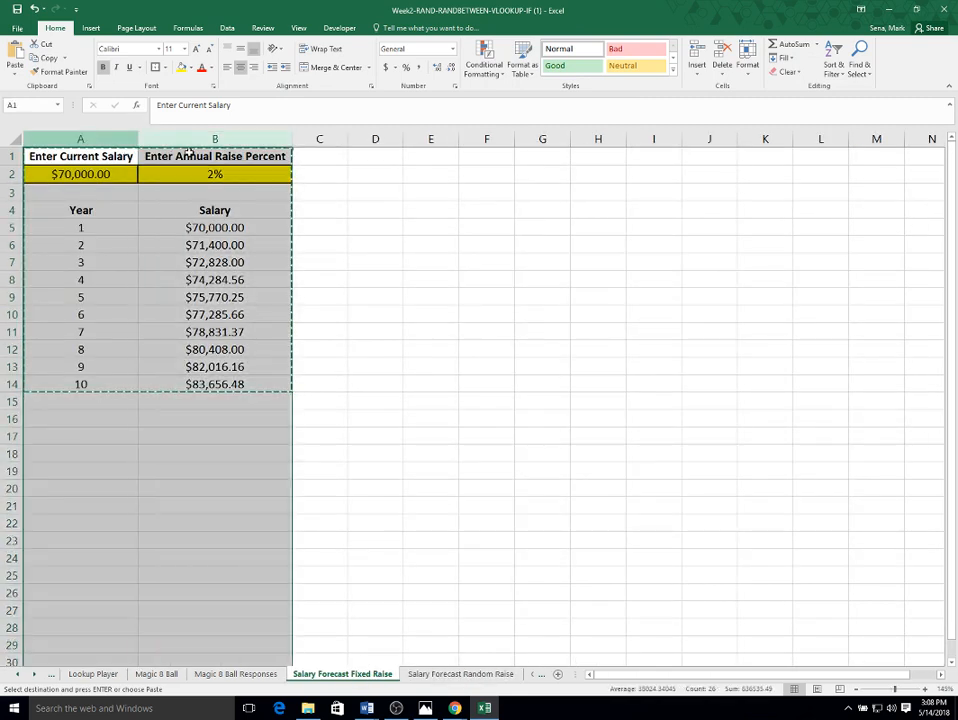
{"action": "left_click", "coordinate": [60, 72]}
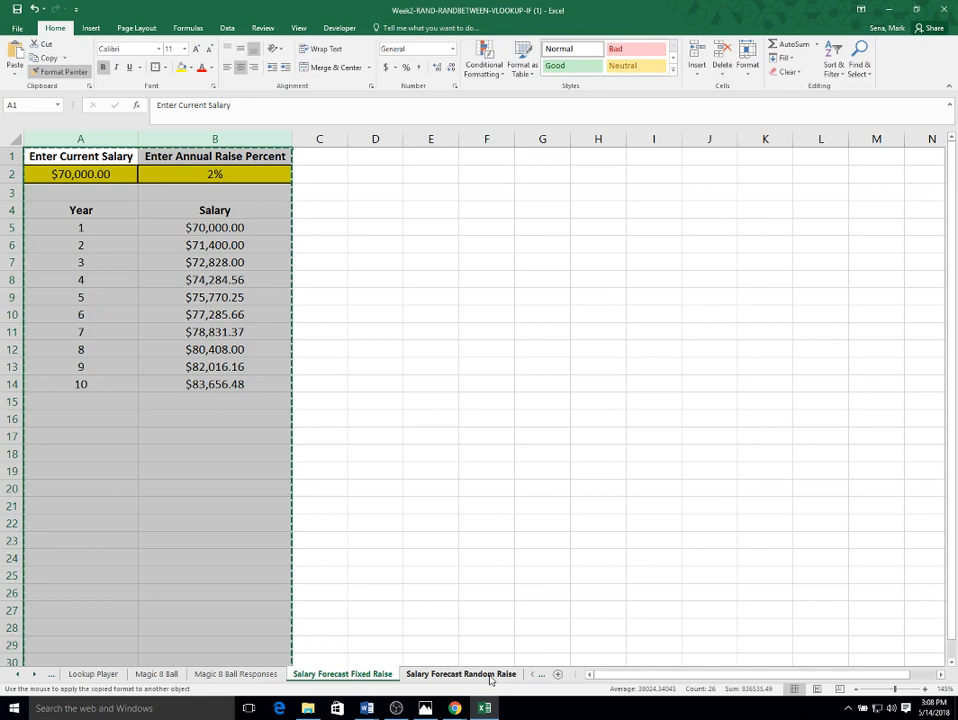
{"action": "left_click", "coordinate": [490, 679]}
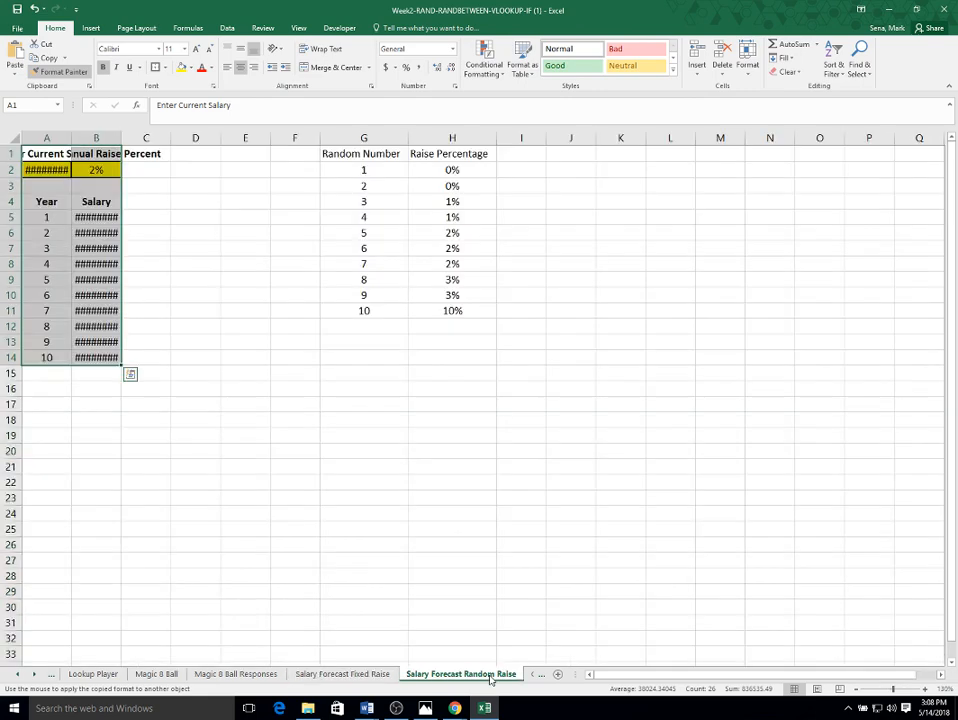
{"action": "left_click_drag", "start_coordinate": [52, 139], "coordinate": [121, 139]}
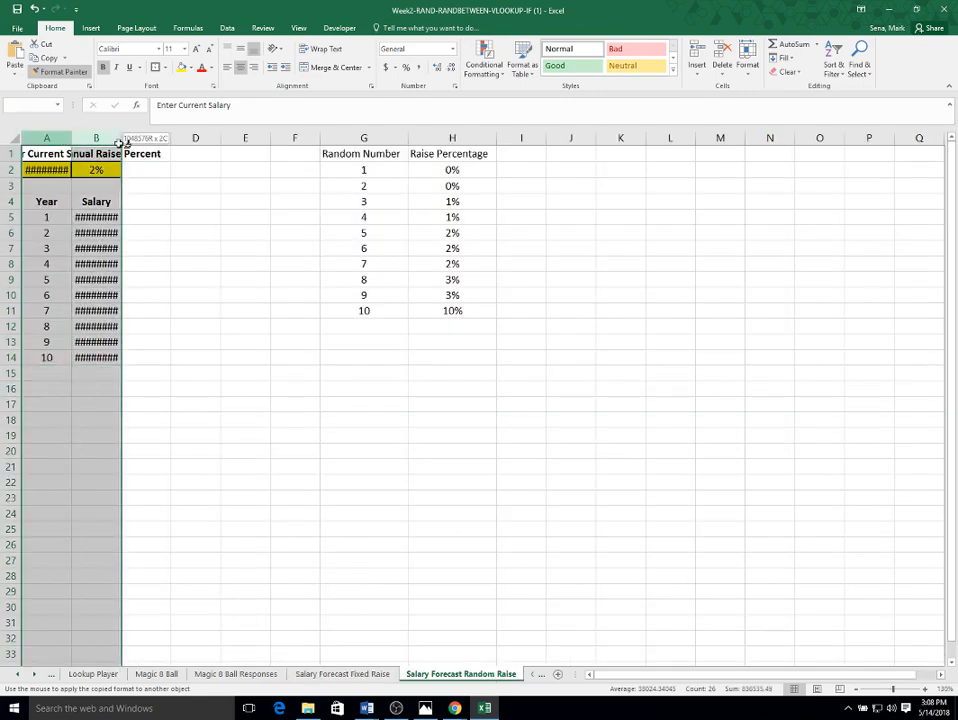
{"action": "double_click", "coordinate": [121, 138]}
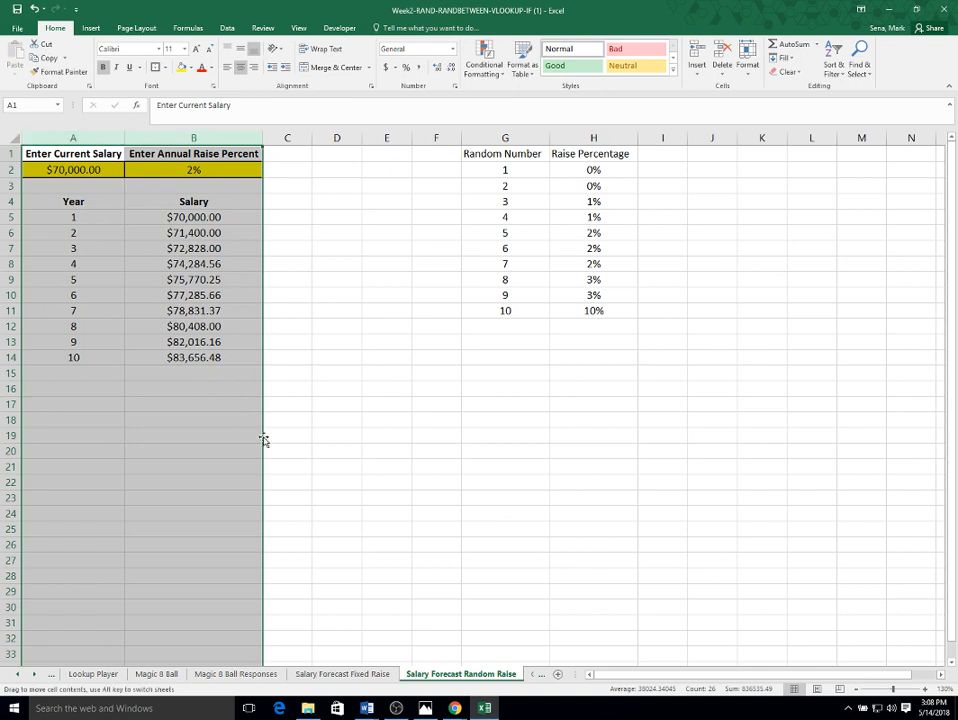
{"action": "left_click", "coordinate": [218, 368]}
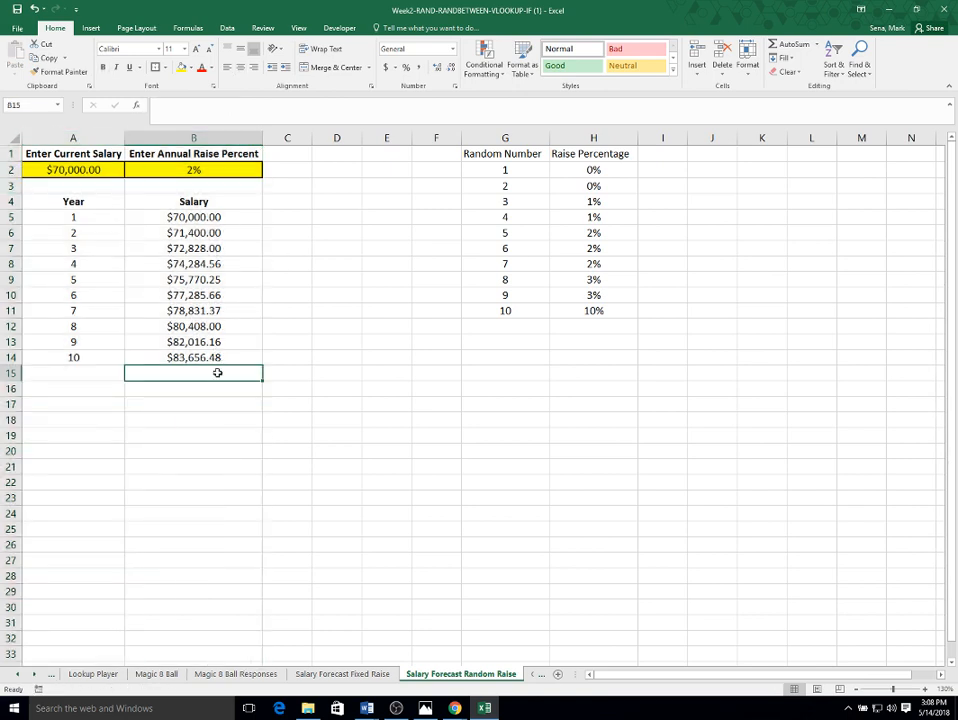
Step: Insert a blank column before column B, between the Year and Salary columns
{"action": "right_click", "coordinate": [201, 137]}
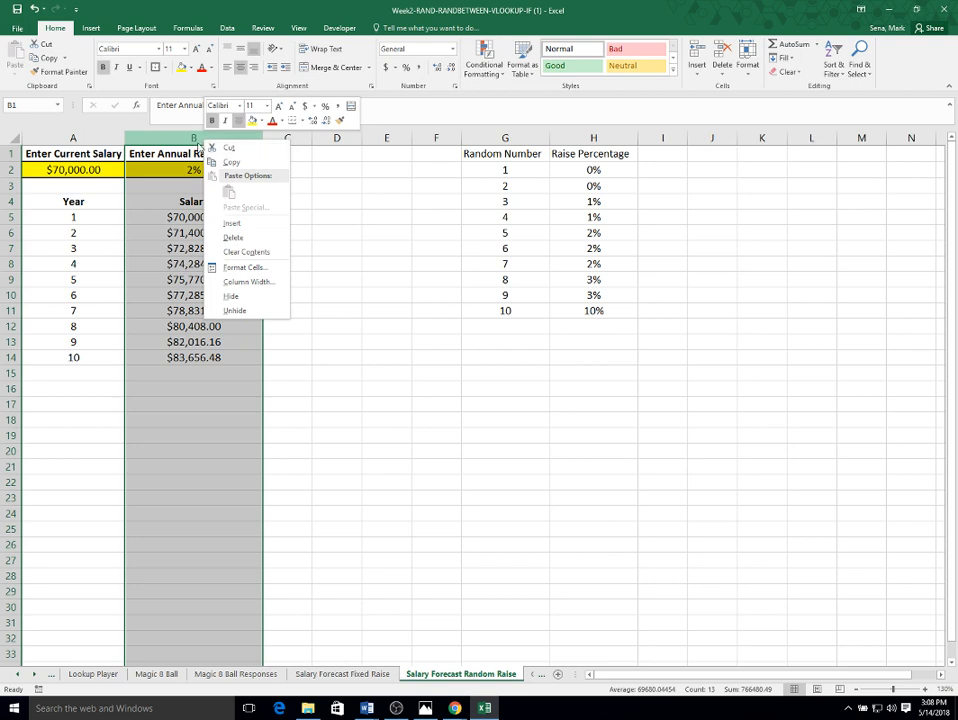
{"action": "left_click", "coordinate": [232, 224]}
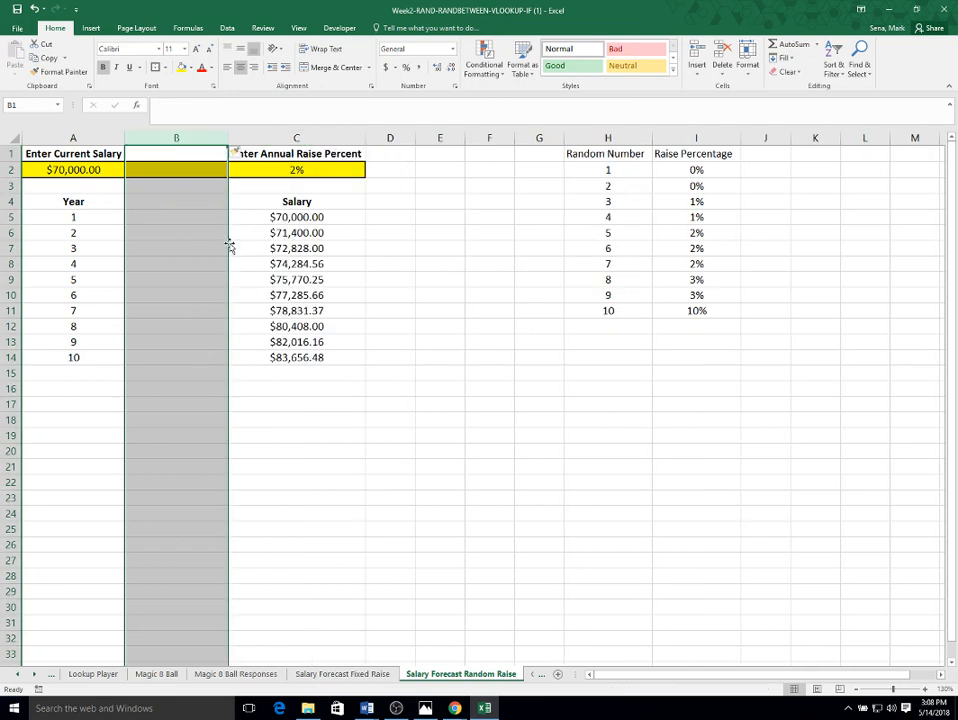
{"action": "left_click", "coordinate": [187, 151]}
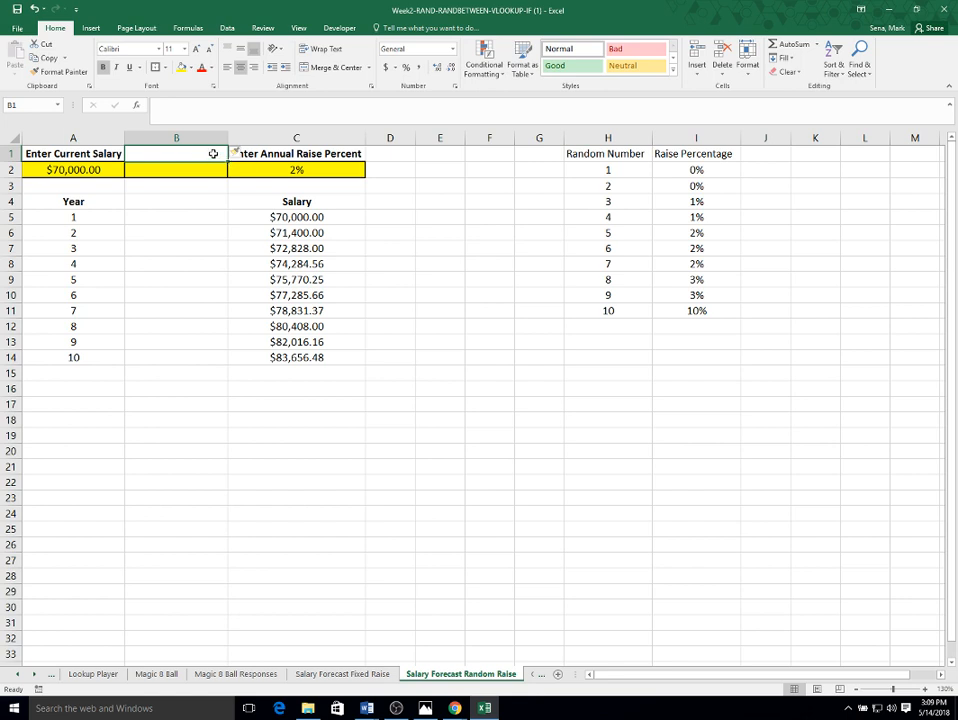
Step: Delete the contents of B1:C2 and clear the formats of those cells
{"action": "left_click_drag", "start_coordinate": [213, 153], "coordinate": [296, 171]}
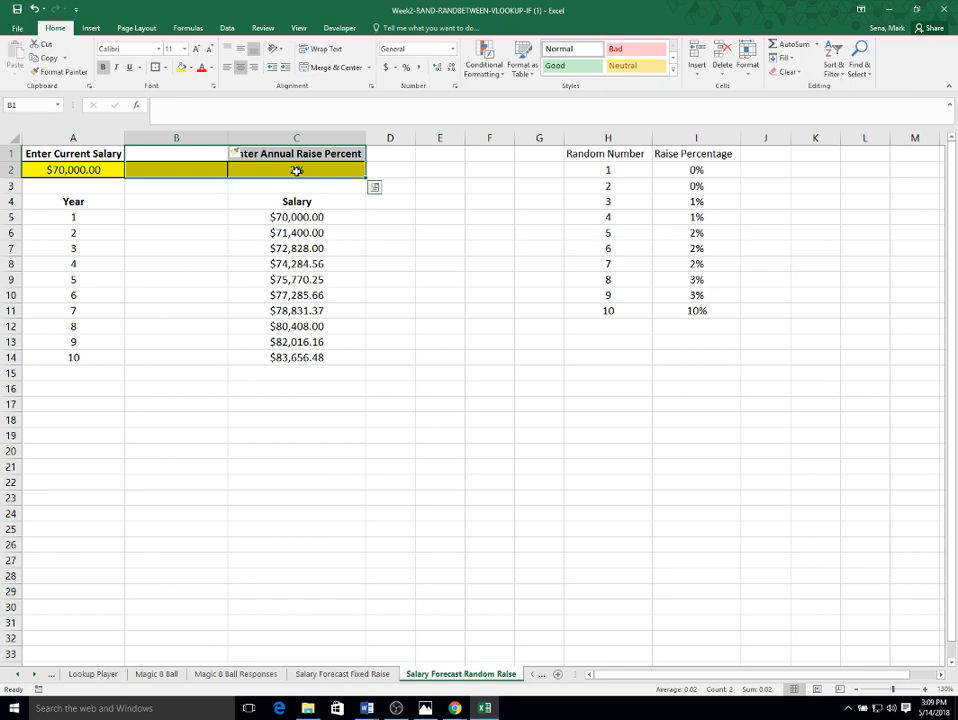
{"action": "key", "text": "Delete"}
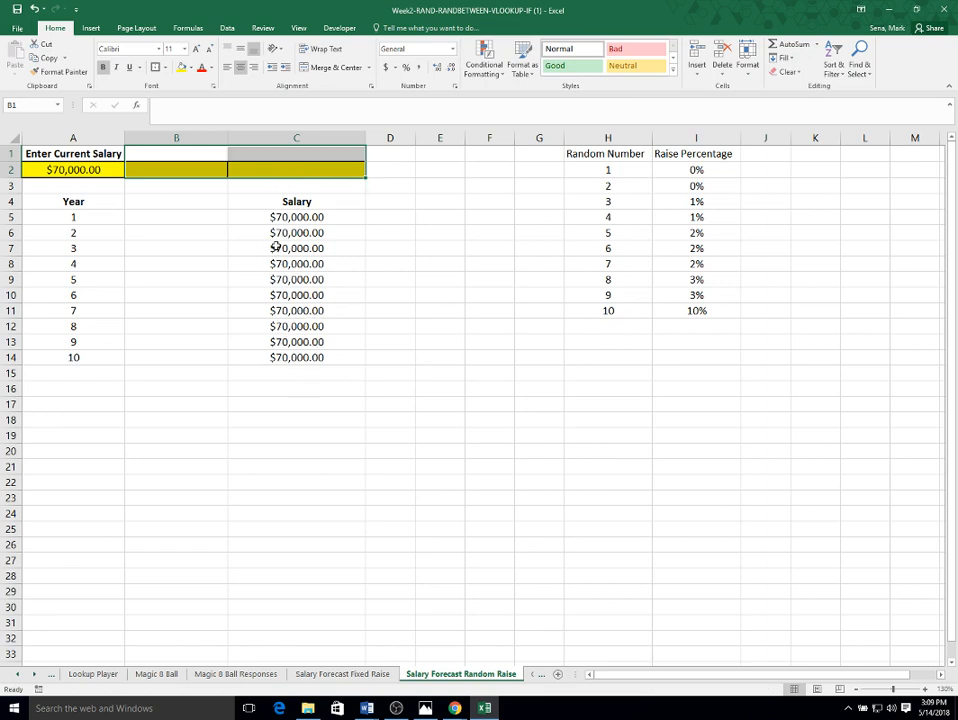
{"action": "left_click", "coordinate": [196, 70]}
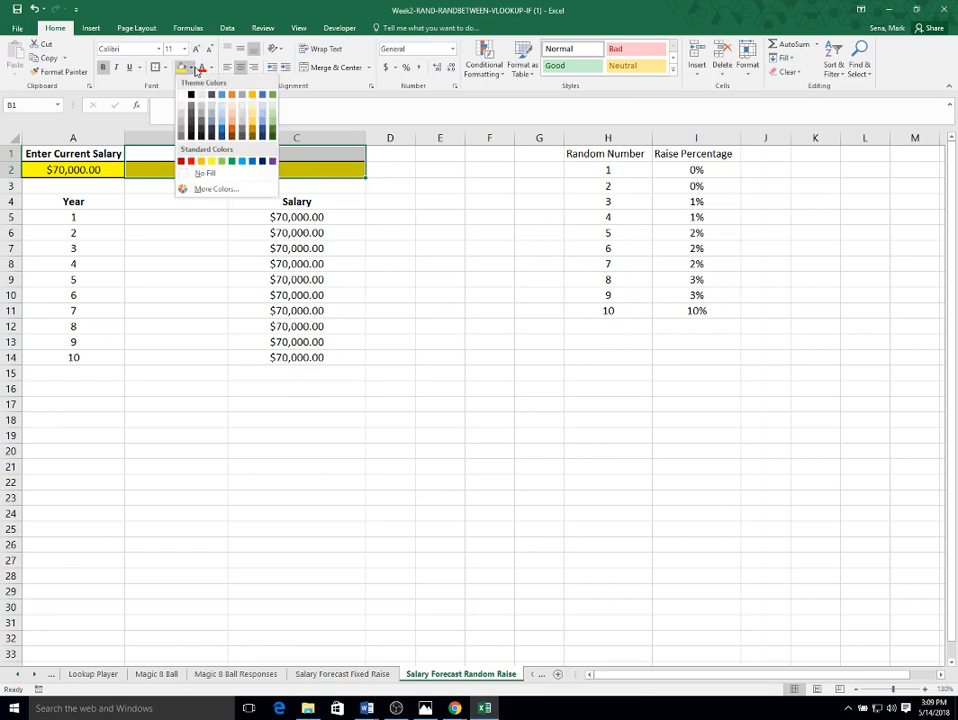
{"action": "left_click", "coordinate": [795, 73]}
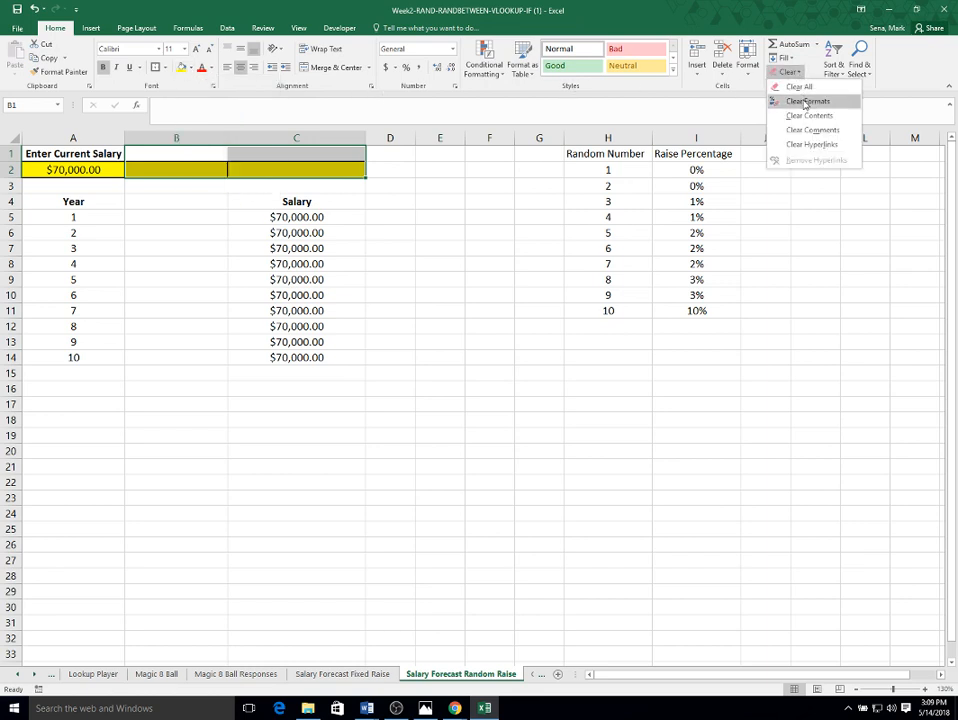
{"action": "left_click", "coordinate": [806, 102]}
{"action": "left_click", "coordinate": [440, 216]}
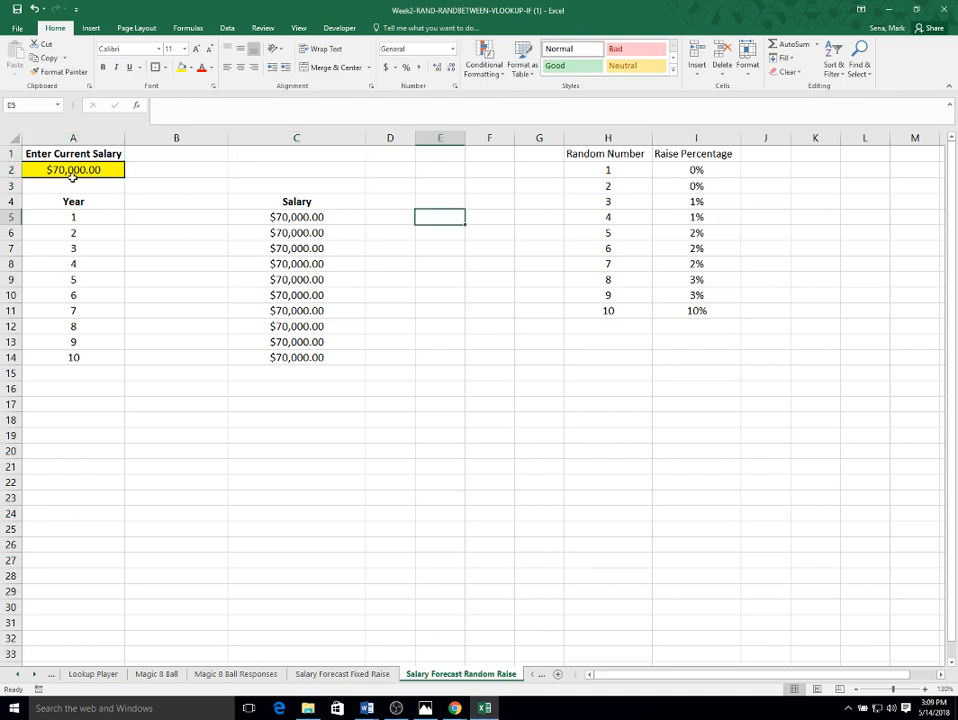
Step: Enter the heading "Raise" in B4 and format B5:B14 as percentages
{"action": "left_click", "coordinate": [210, 201]}
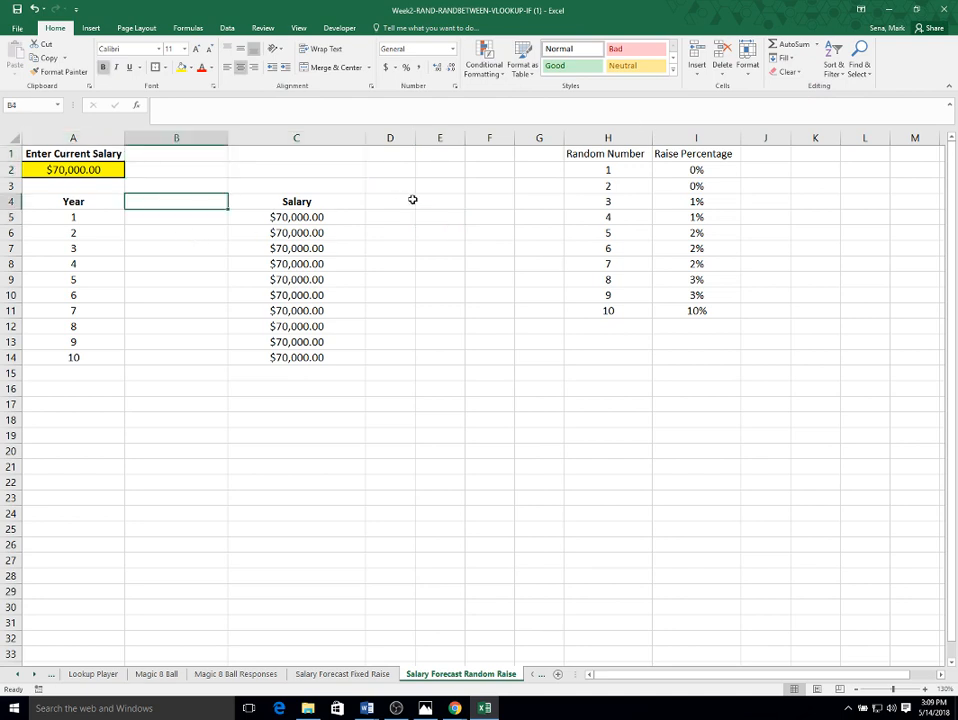
{"action": "type", "text": "R"}
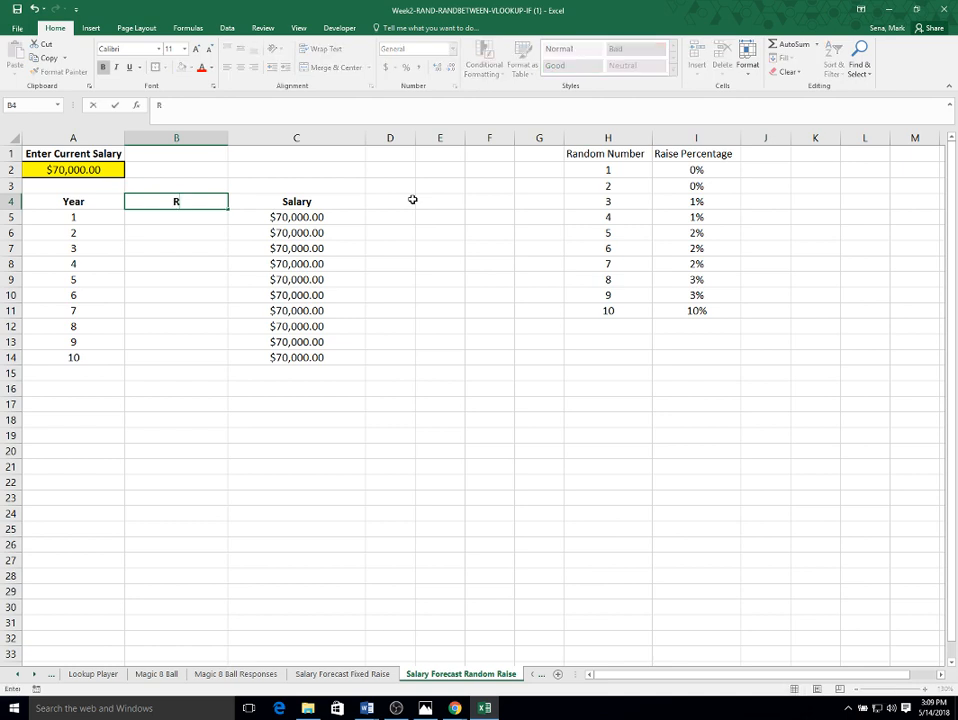
{"action": "type", "text": "aise"}
{"action": "key", "text": "Return"}
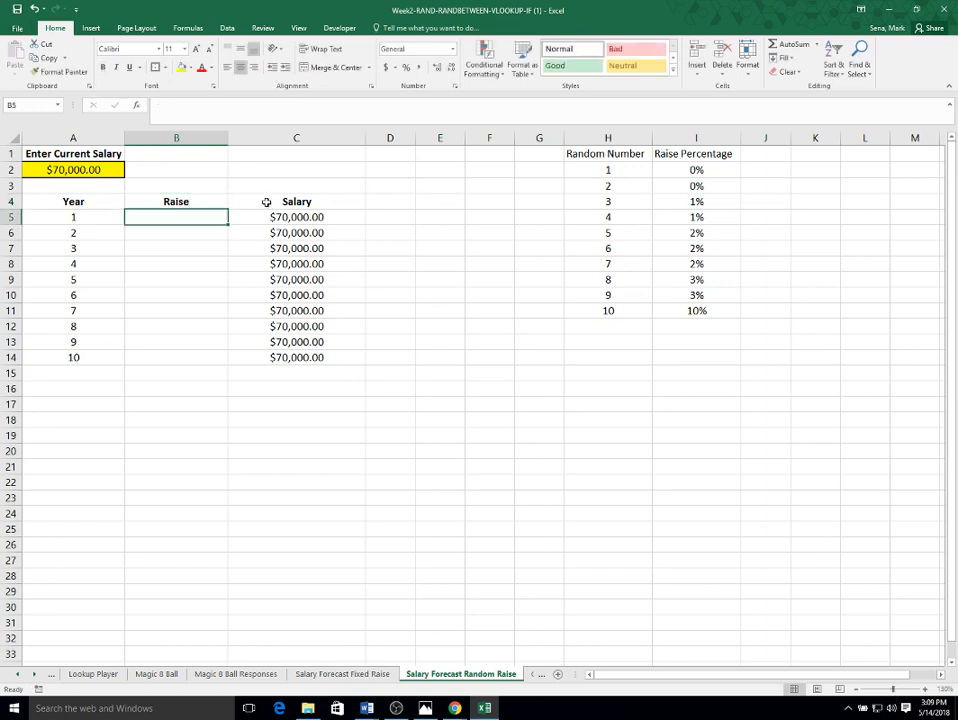
{"action": "left_click_drag", "start_coordinate": [190, 219], "coordinate": [186, 357]}
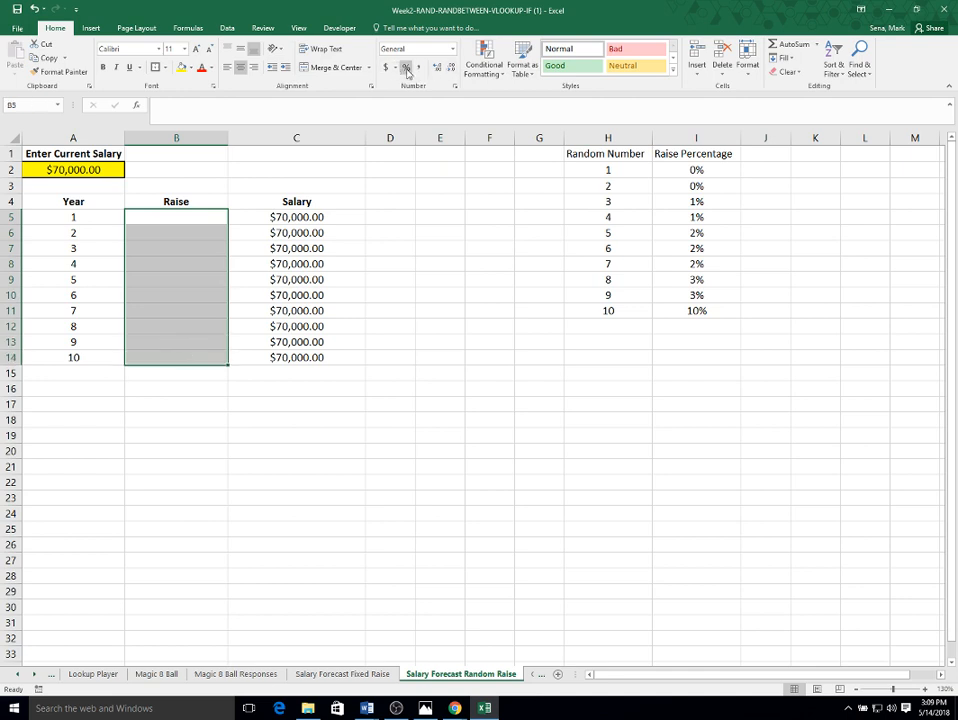
{"action": "left_click", "coordinate": [405, 67]}
{"action": "left_click", "coordinate": [175, 216]}
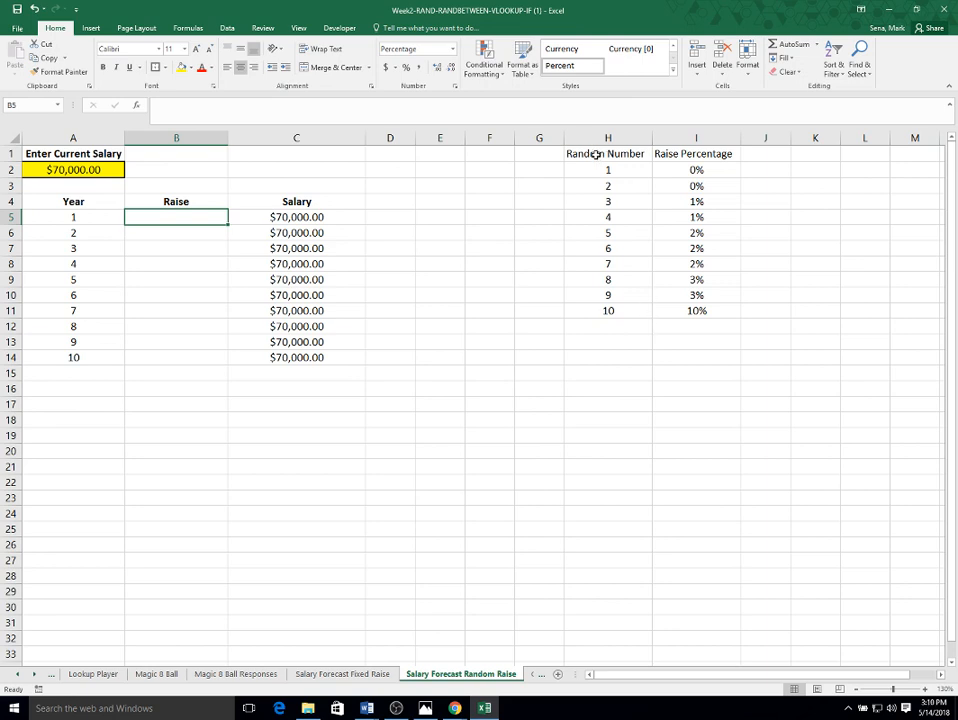
Step: Define the name RaiseTable for the random number and raise percentage table in H1:I11
{"action": "left_click_drag", "start_coordinate": [596, 153], "coordinate": [668, 311]}
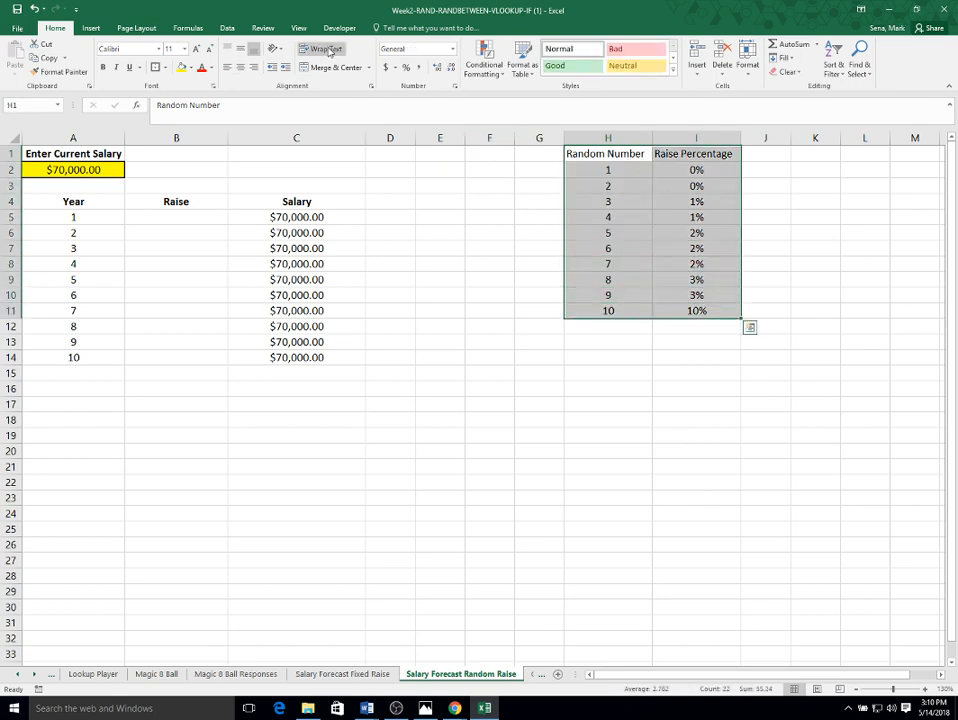
{"action": "left_click", "coordinate": [187, 28]}
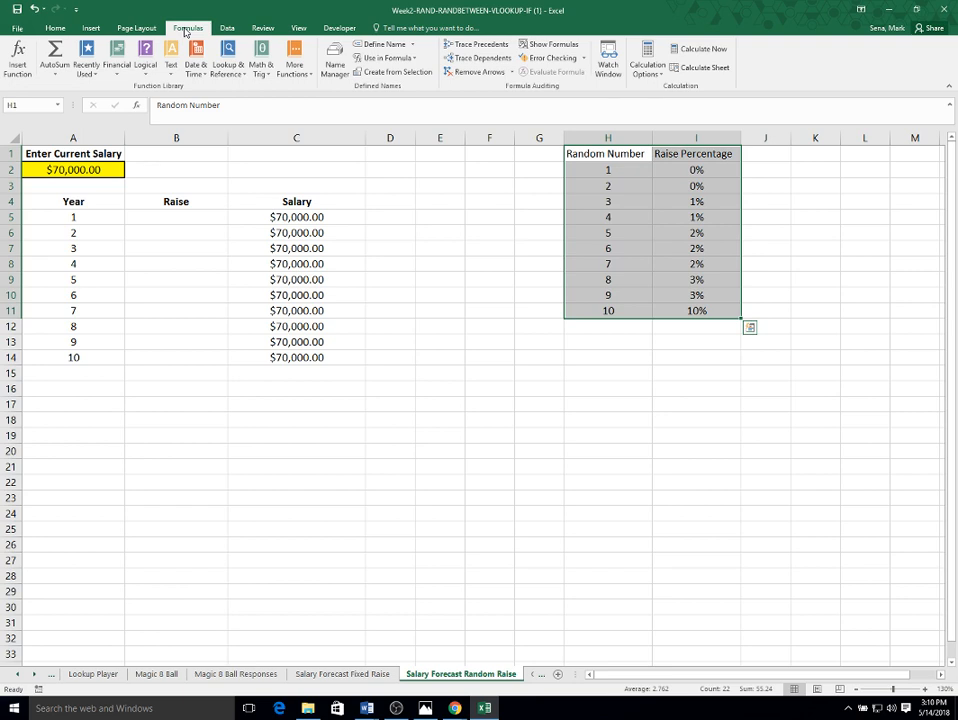
{"action": "left_click", "coordinate": [390, 44]}
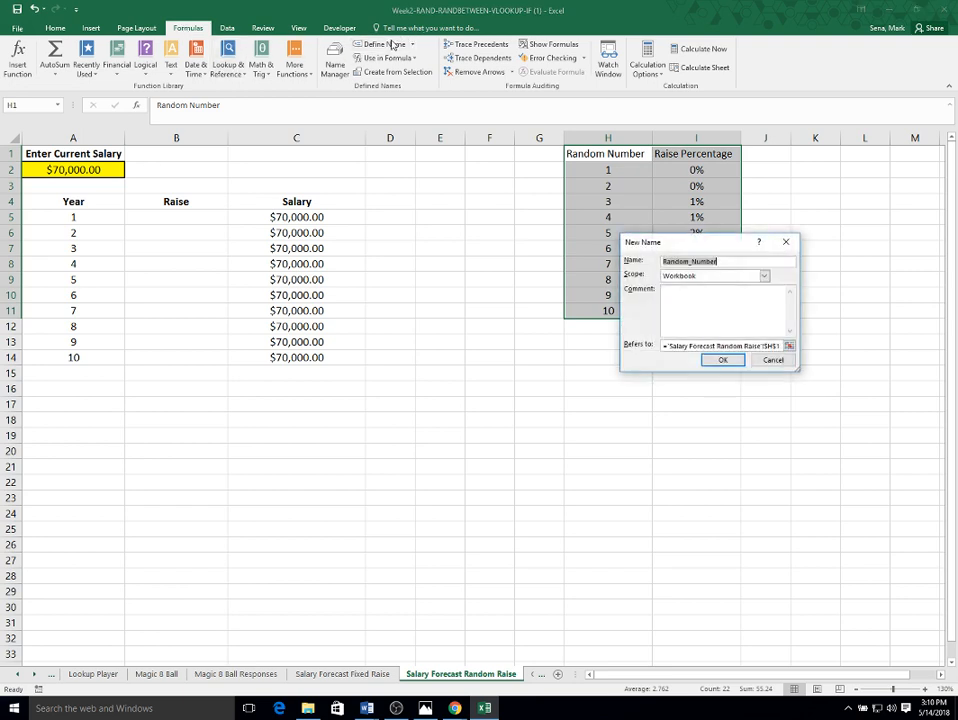
{"action": "type", "text": "RaiseTable"}
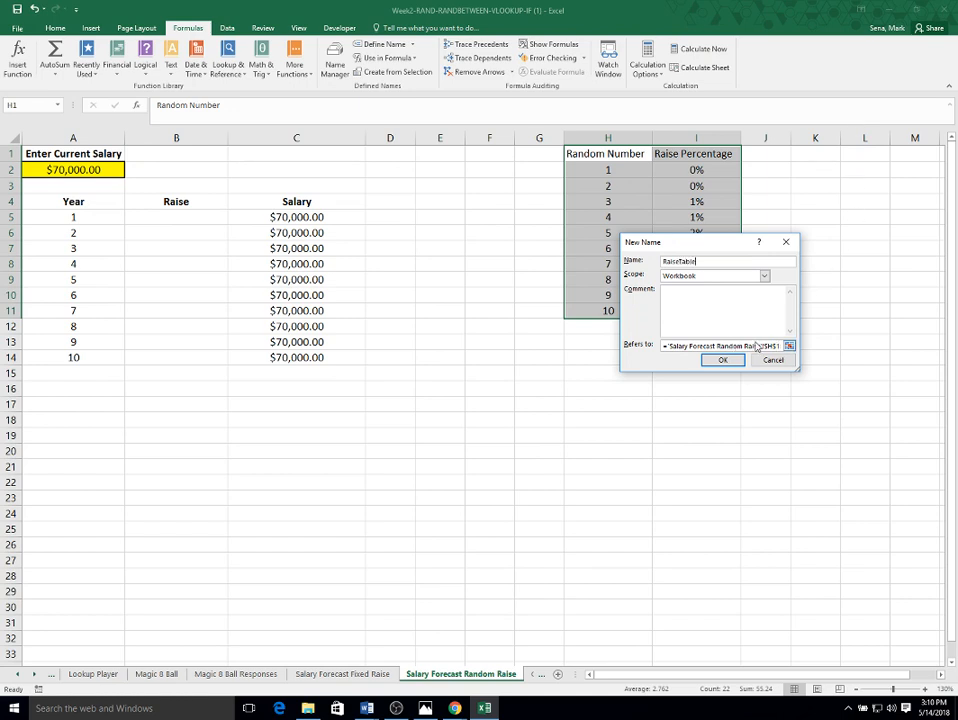
{"action": "left_click", "coordinate": [724, 362]}
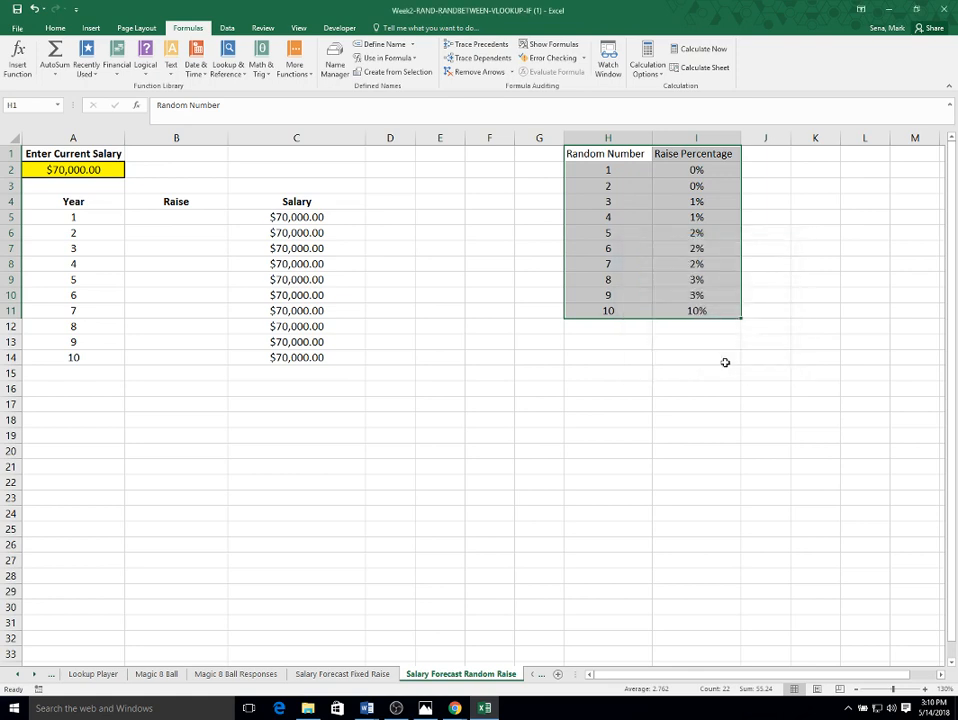
{"action": "left_click", "coordinate": [173, 217]}
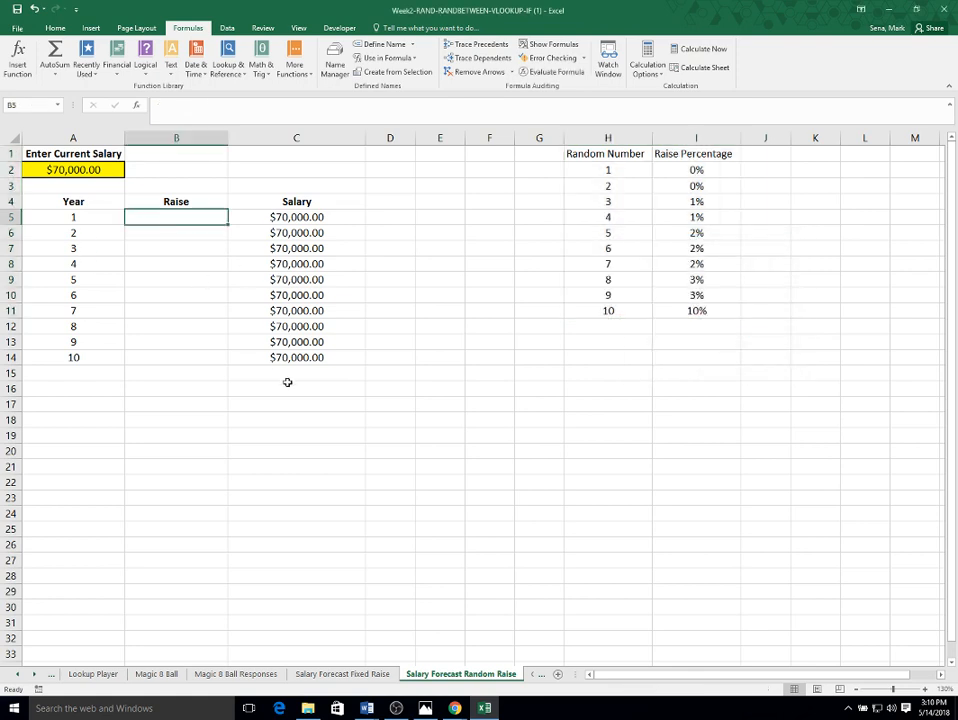
{"action": "left_click", "coordinate": [58, 29]}
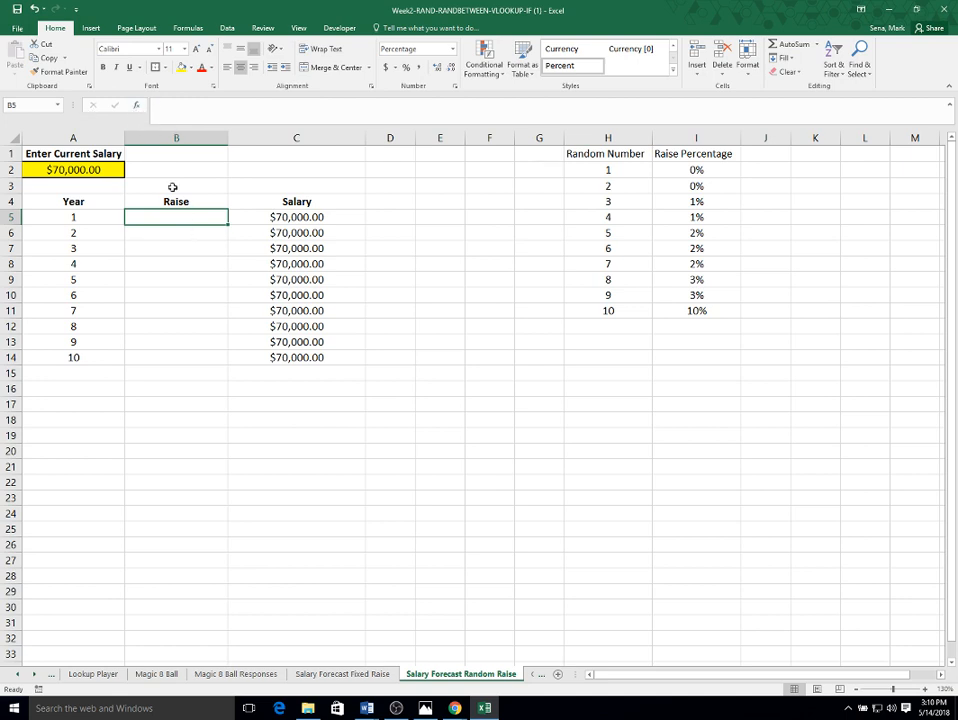
{"action": "left_click", "coordinate": [136, 106]}
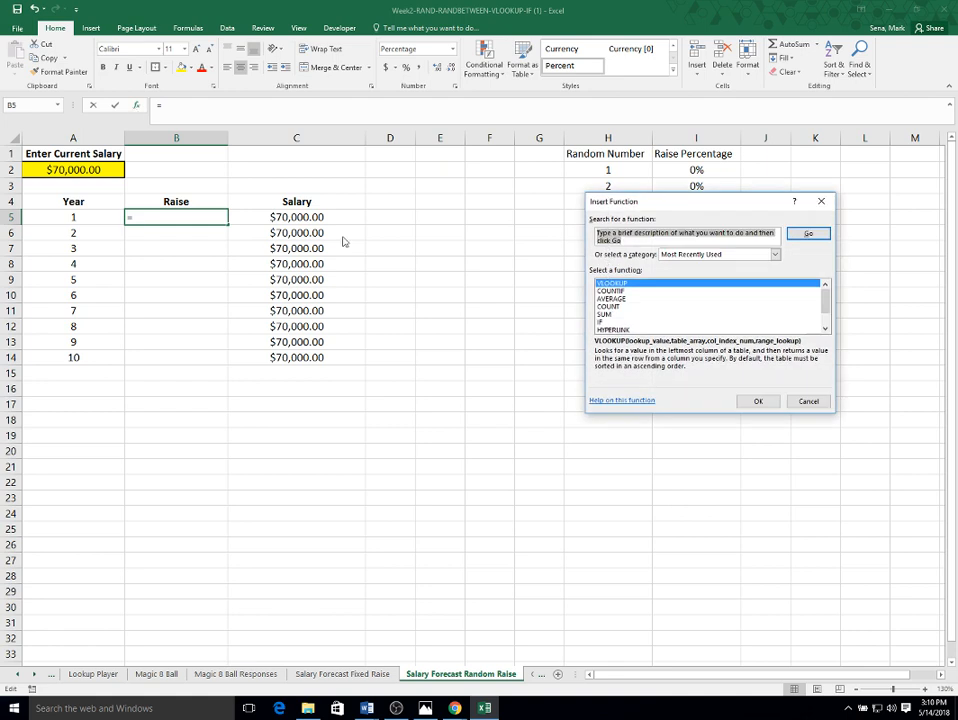
{"action": "left_click", "coordinate": [758, 402]}
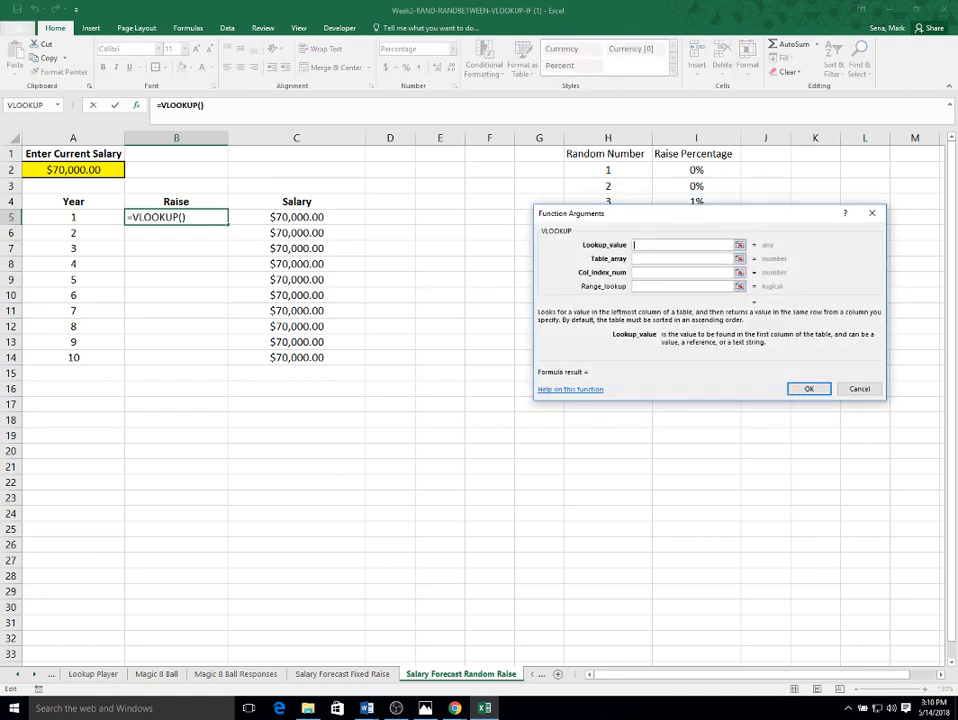
{"action": "type", "text": "RANDB"}
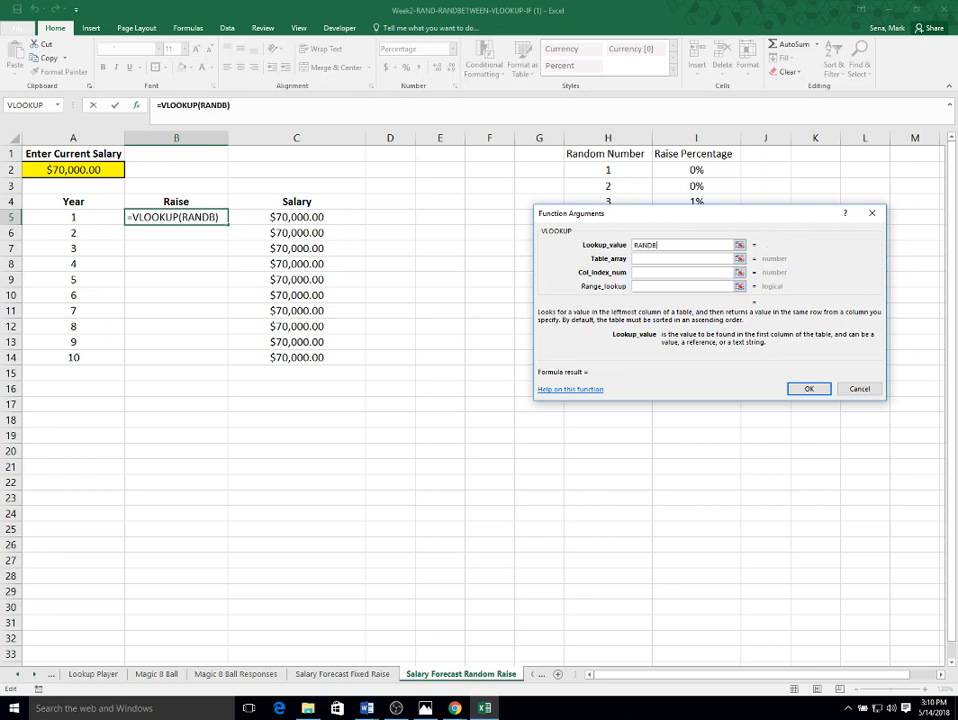
{"action": "type", "text": "ETWEEN"}
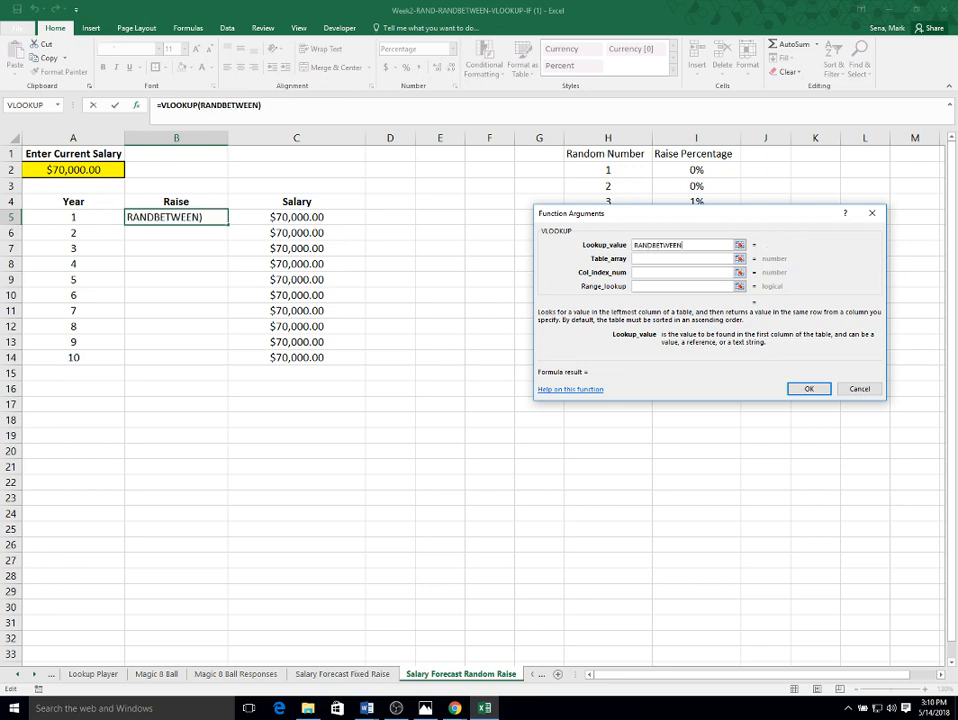
{"action": "type", "text": "(1,10)"}
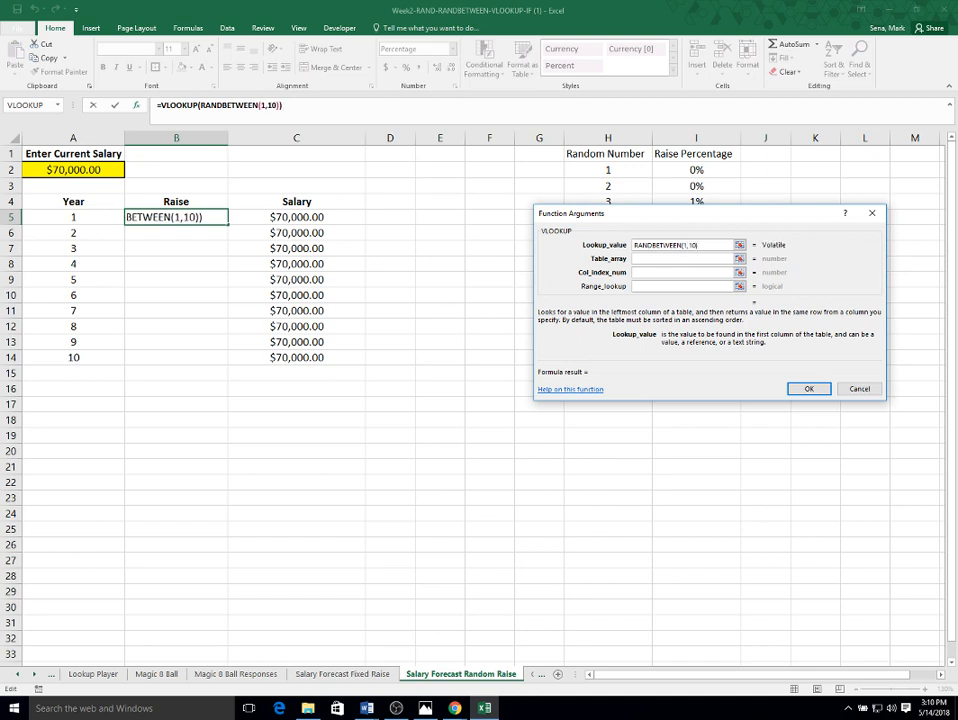
{"action": "key", "text": "Return"}
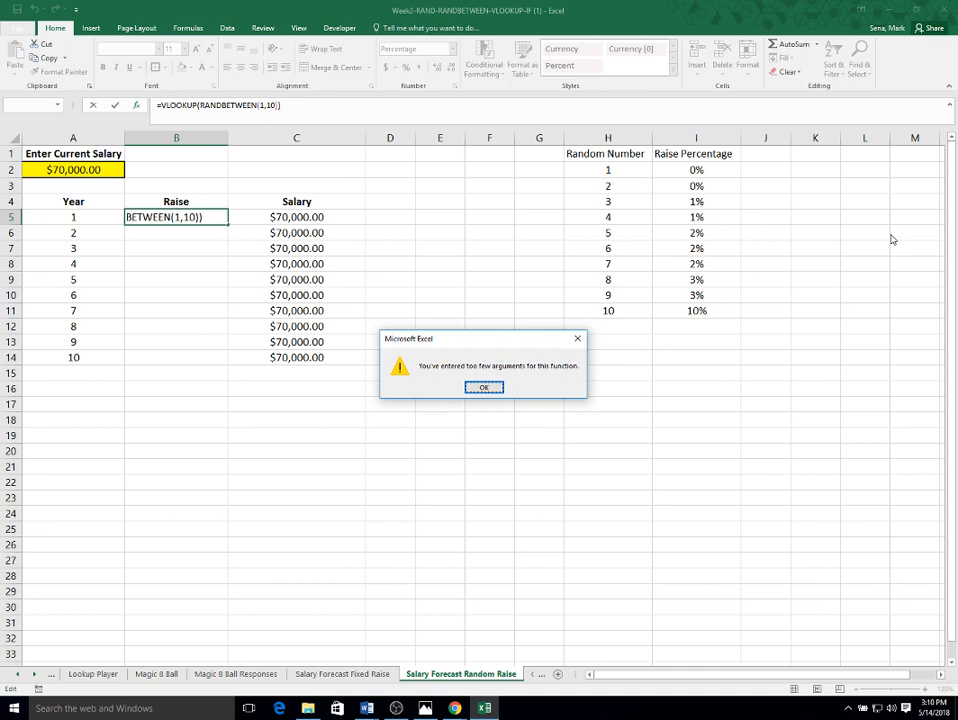
{"action": "left_click", "coordinate": [484, 387]}
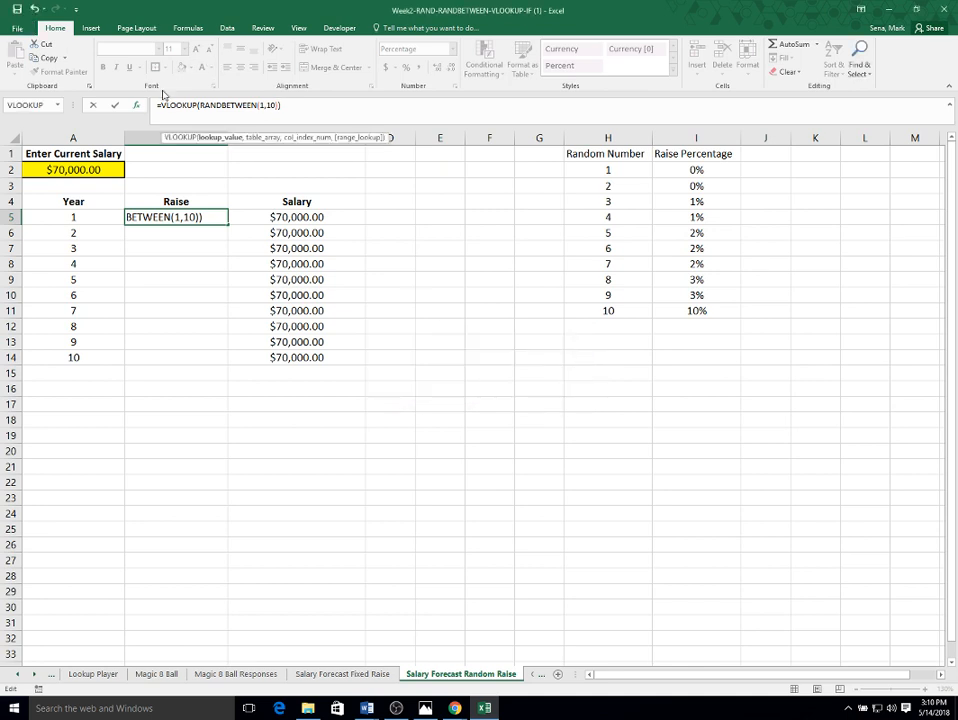
{"action": "left_click", "coordinate": [136, 104]}
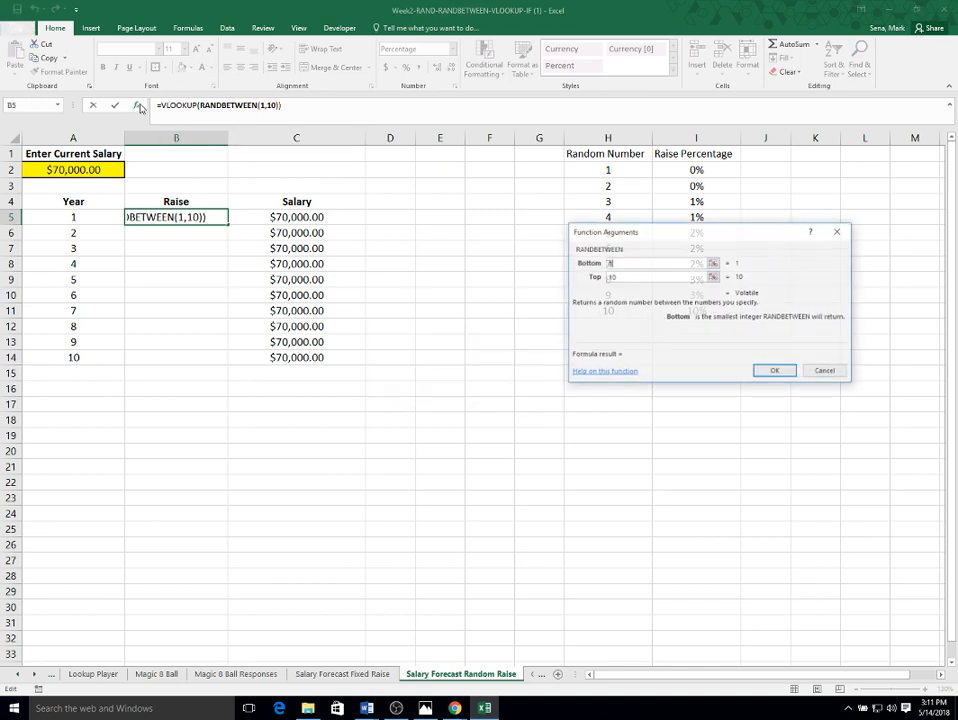
{"action": "left_click", "coordinate": [825, 372]}
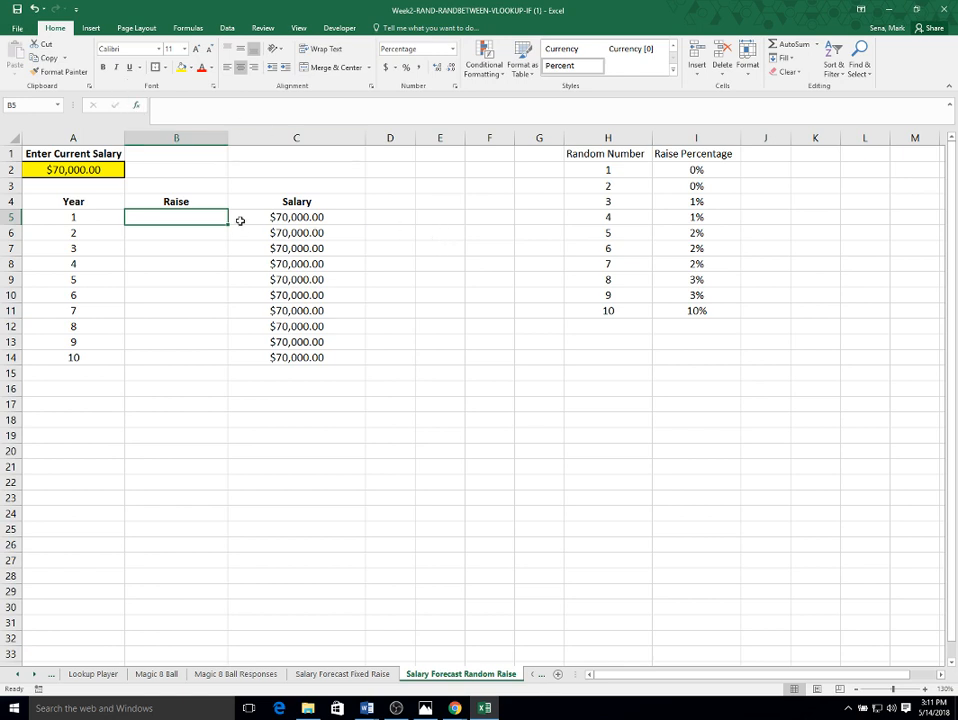
Step: Start a VLOOKUP function in B5 with RANDBETWEEN(1,10) as its lookup value
{"action": "left_click", "coordinate": [136, 104]}
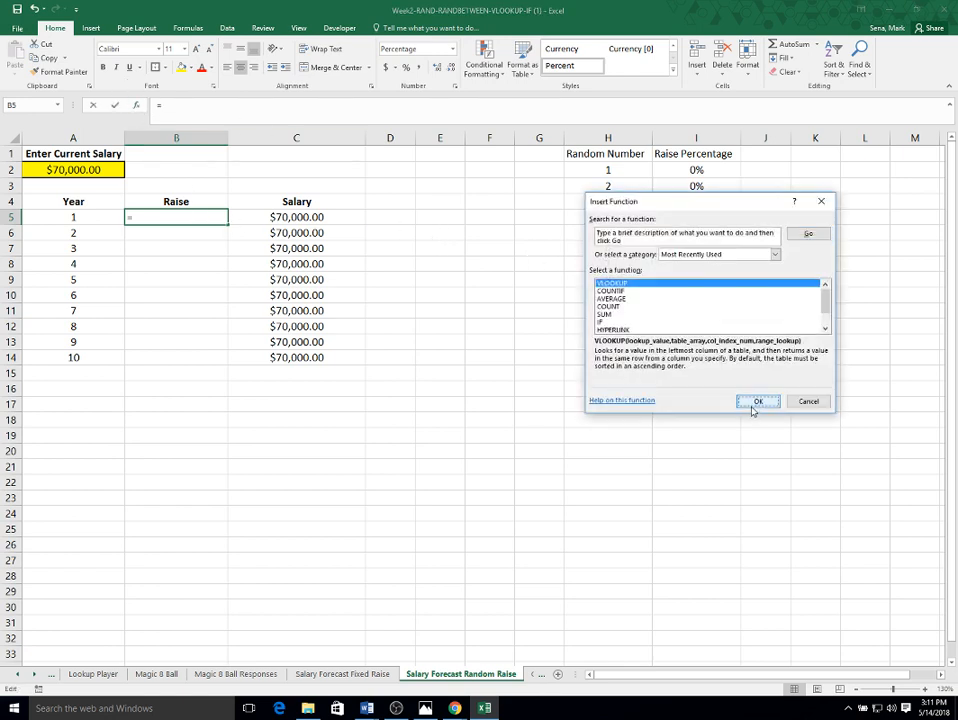
{"action": "left_click", "coordinate": [757, 401]}
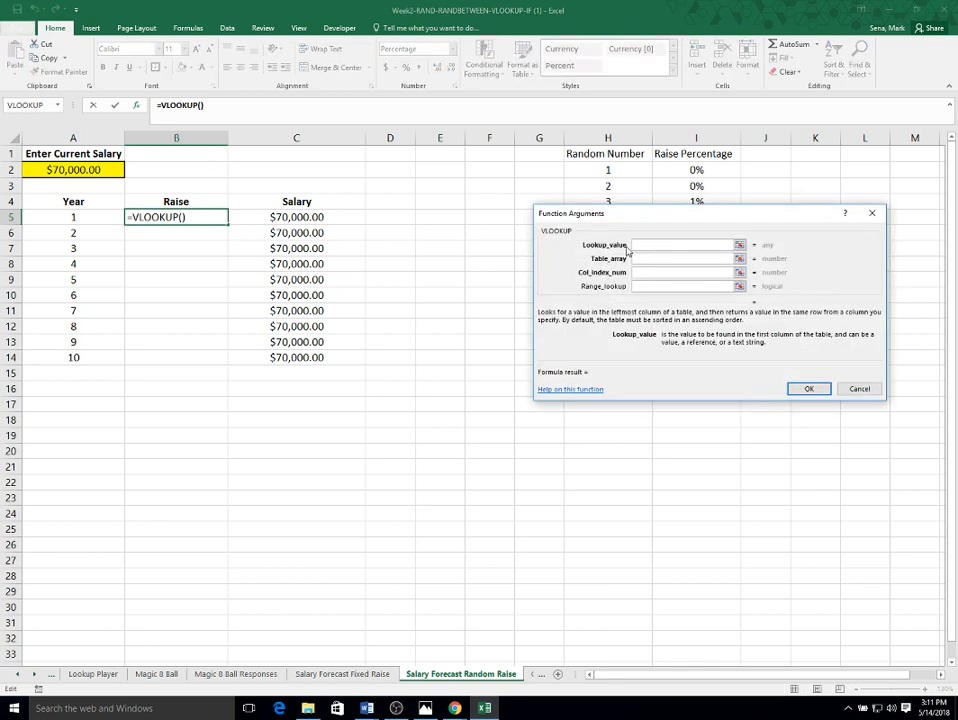
{"action": "type", "text": "RANDBE"}
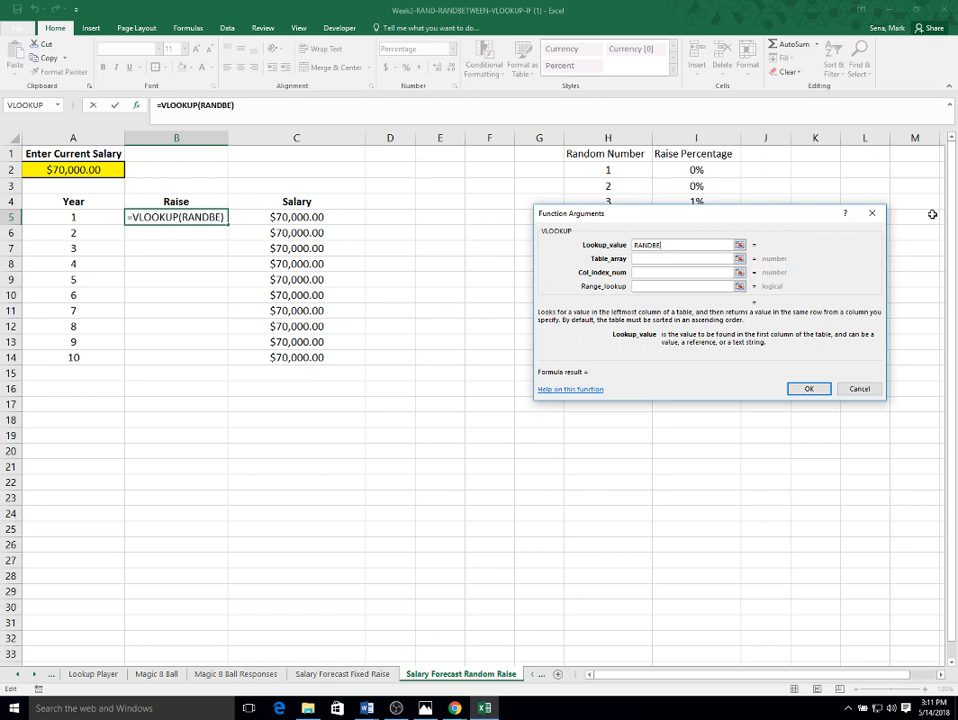
{"action": "type", "text": "TWEEN"}
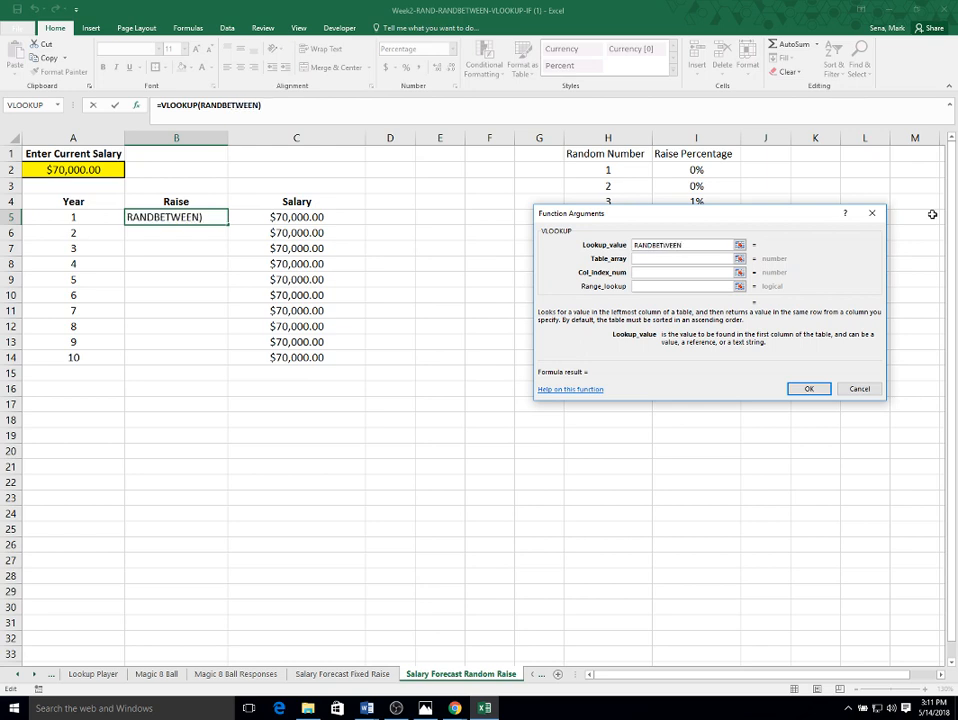
{"action": "type", "text": "(1,10"}
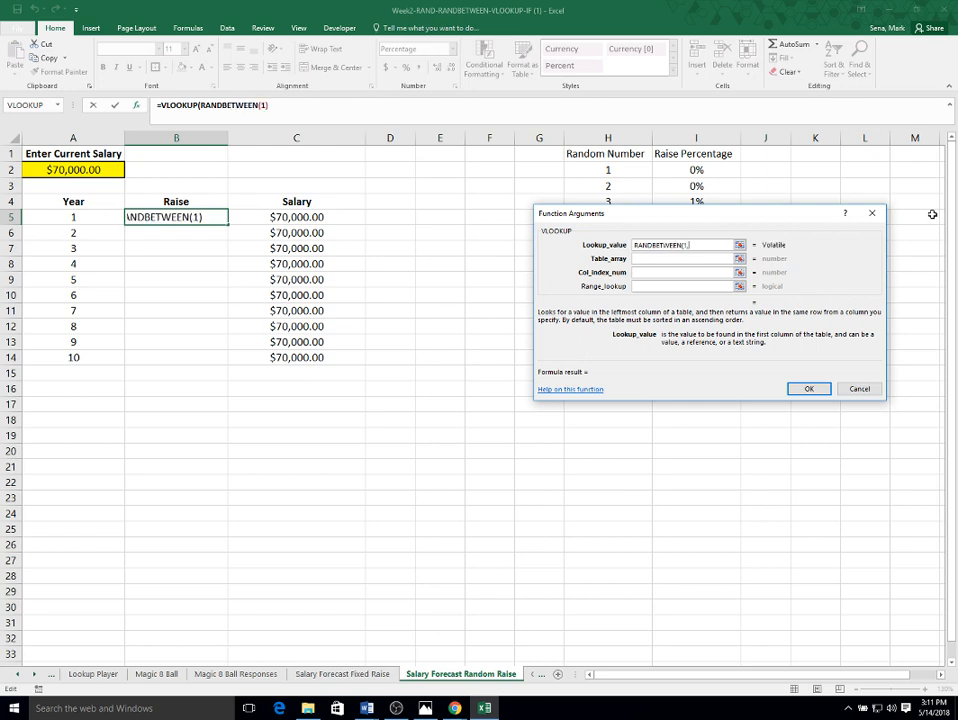
{"action": "type", "text": ")"}
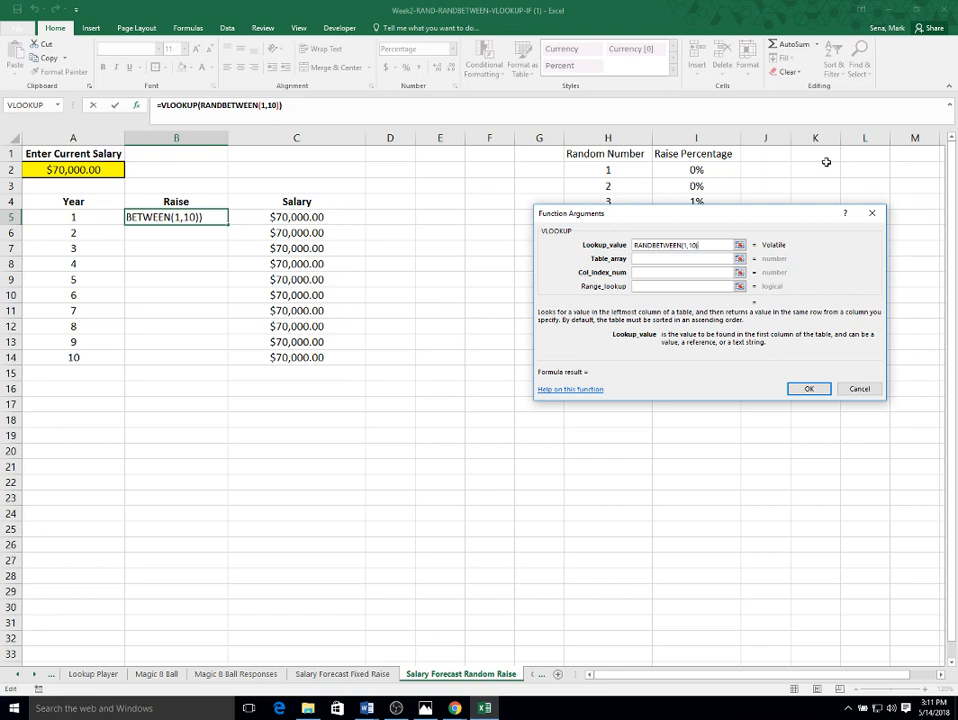
Step: Complete the VLOOKUP with table array RaiseTable, column index 2 and range lookup False, and fill the formula down to B14
{"action": "left_click", "coordinate": [660, 261]}
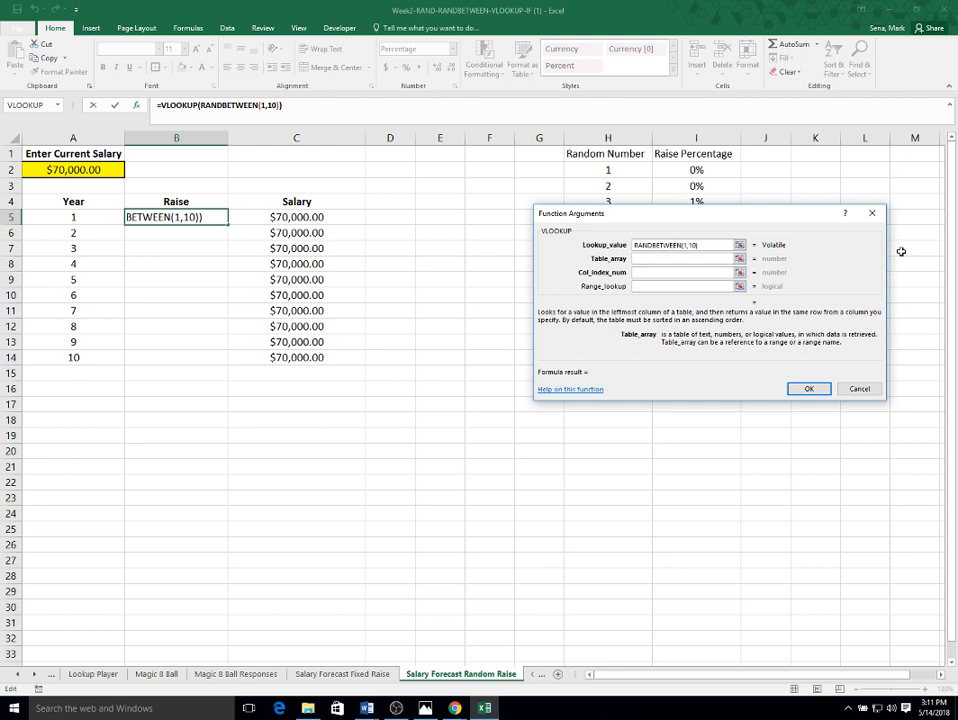
{"action": "type", "text": "R"}
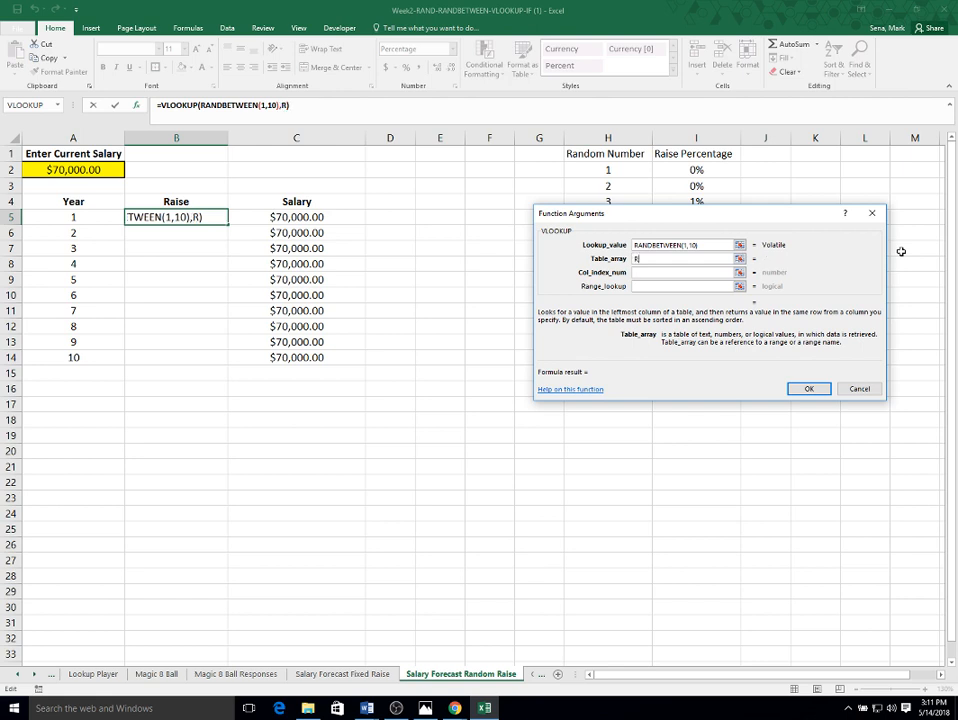
{"action": "type", "text": "aiseTable"}
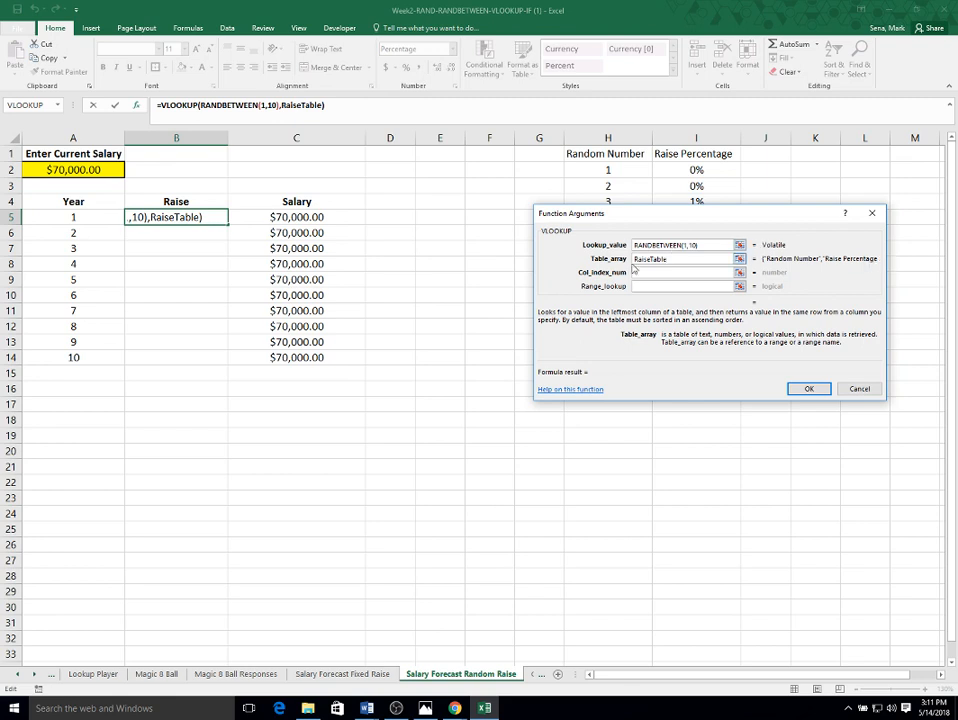
{"action": "left_click", "coordinate": [643, 273]}
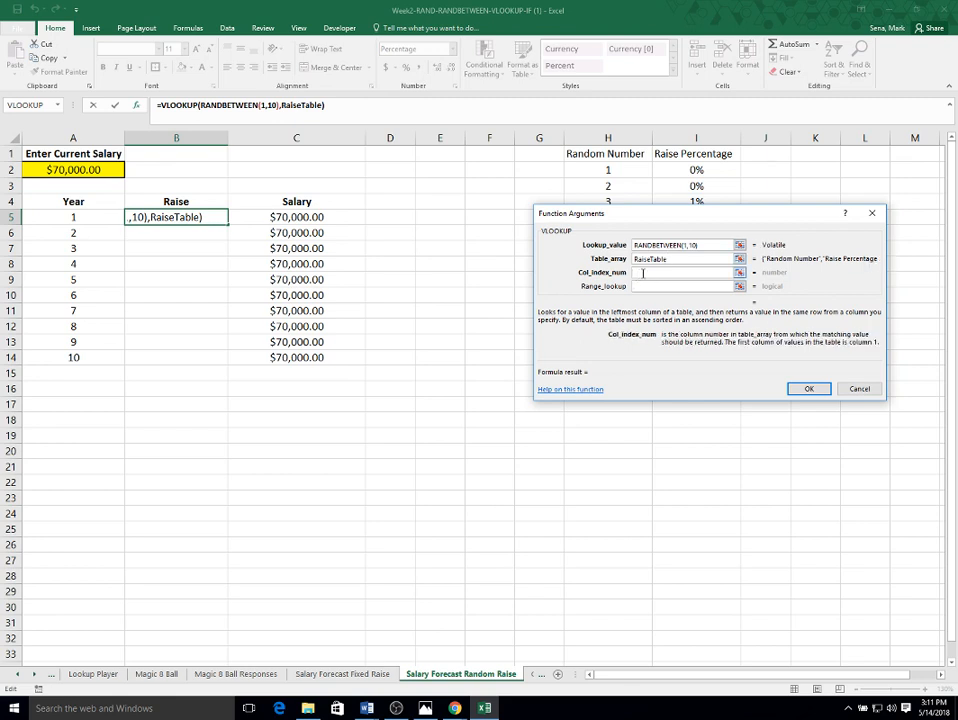
{"action": "type", "text": "2"}
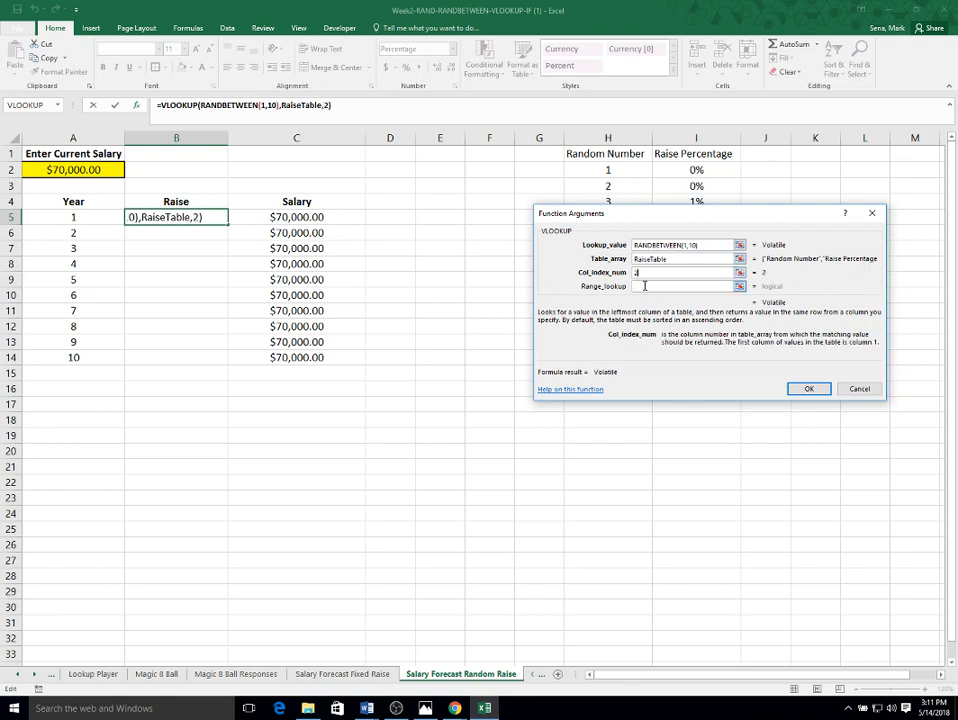
{"action": "left_click", "coordinate": [645, 286]}
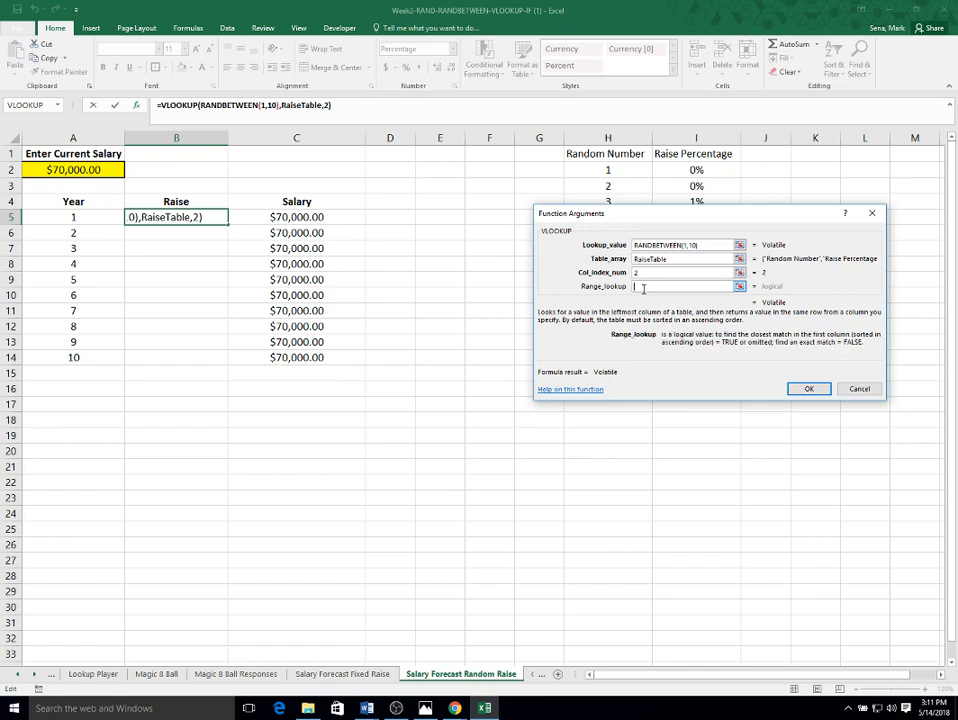
{"action": "type", "text": "False"}
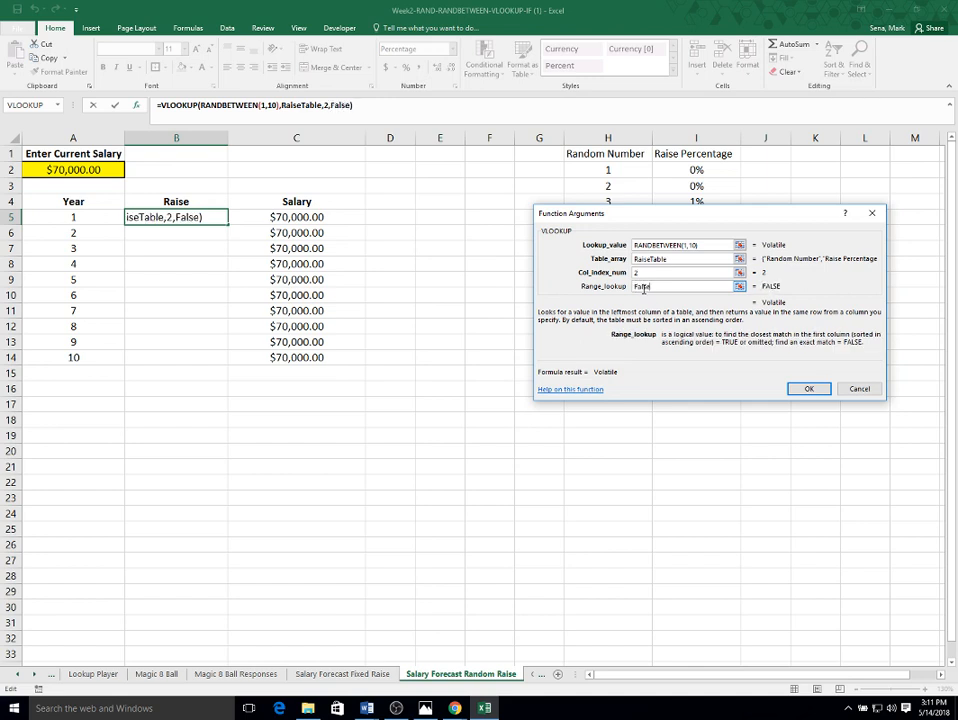
{"action": "left_click", "coordinate": [815, 390]}
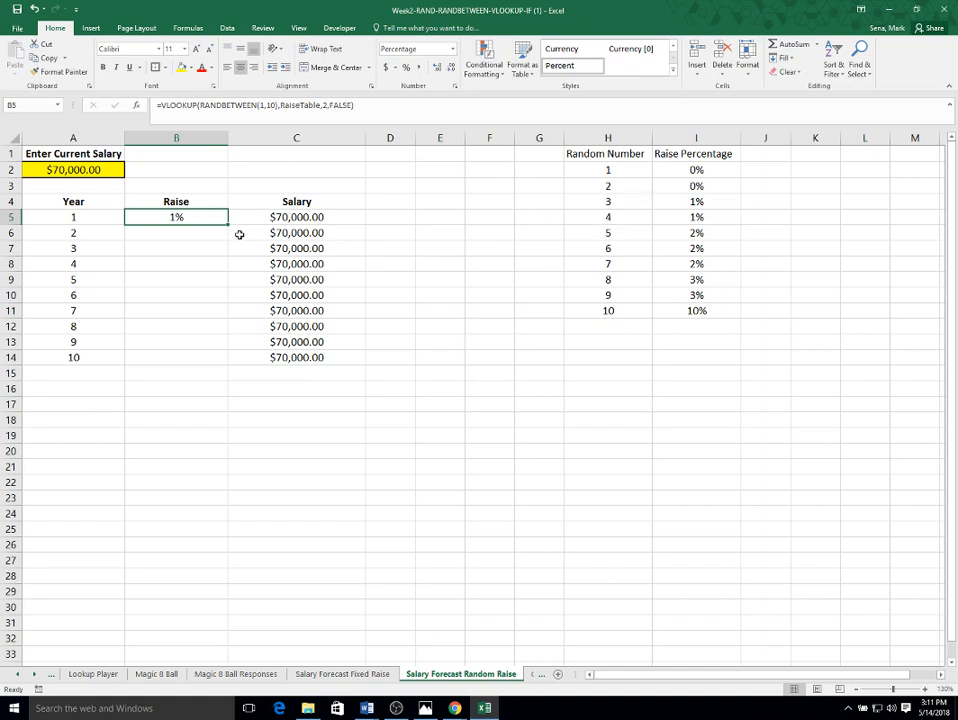
{"action": "left_click_drag", "start_coordinate": [227, 225], "coordinate": [227, 364]}
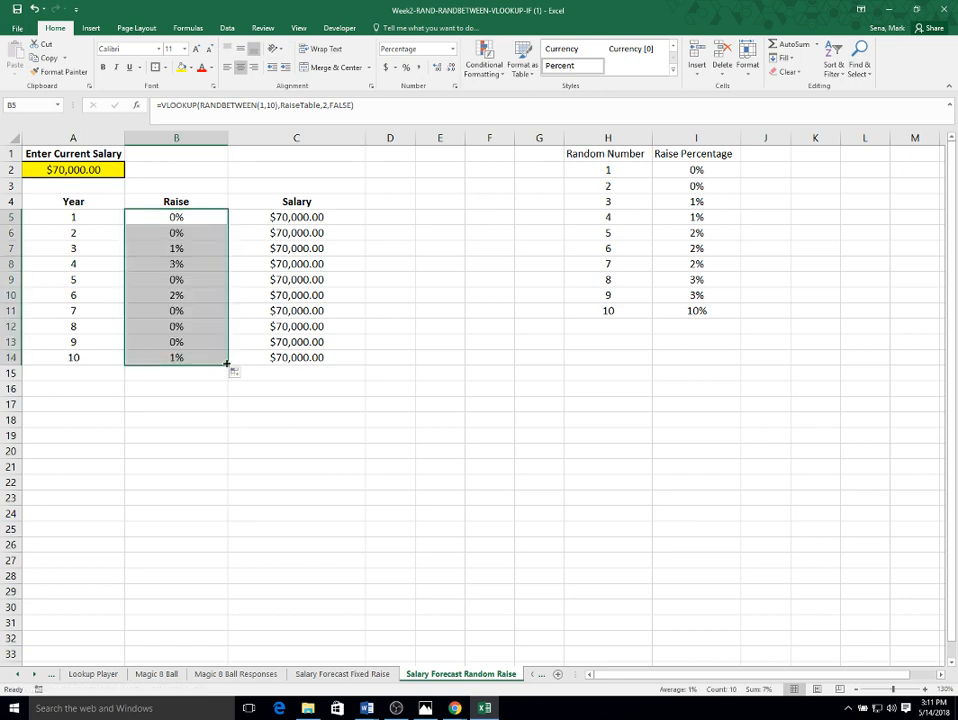
Step: Examine the copied lookup formulas in the Raise column and the year 1 salary formula in C5
{"action": "left_click", "coordinate": [186, 234]}
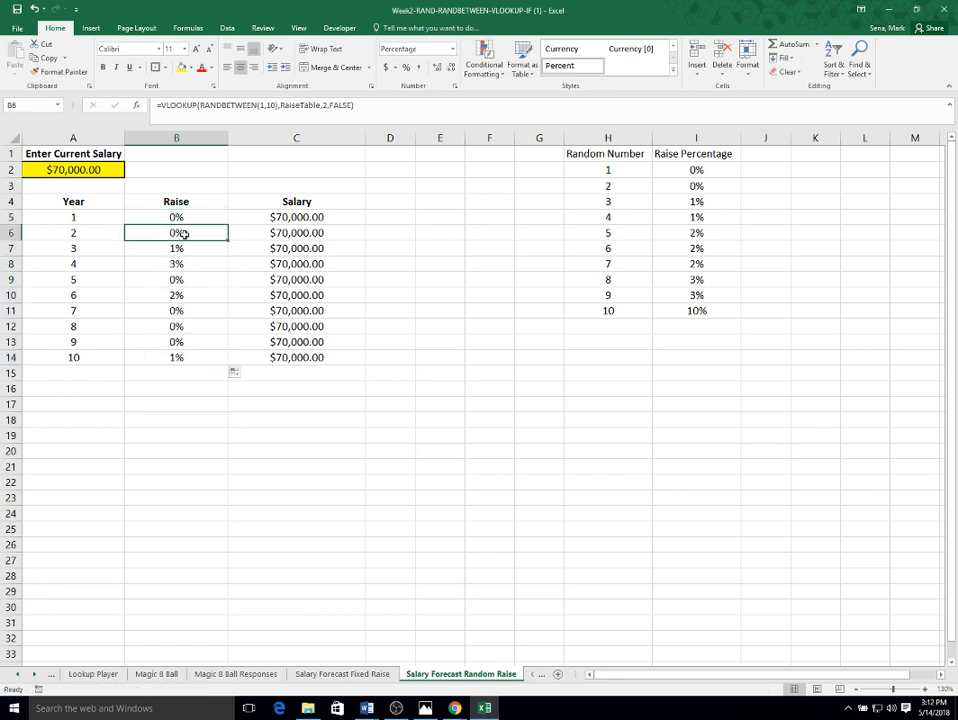
{"action": "key", "text": "Down"}
{"action": "key", "text": "Down"}
{"action": "key", "text": "Down"}
{"action": "key", "text": "Down"}
{"action": "key", "text": "Down"}
{"action": "key", "text": "Down"}
{"action": "key", "text": "Down"}
{"action": "key", "text": "Down"}
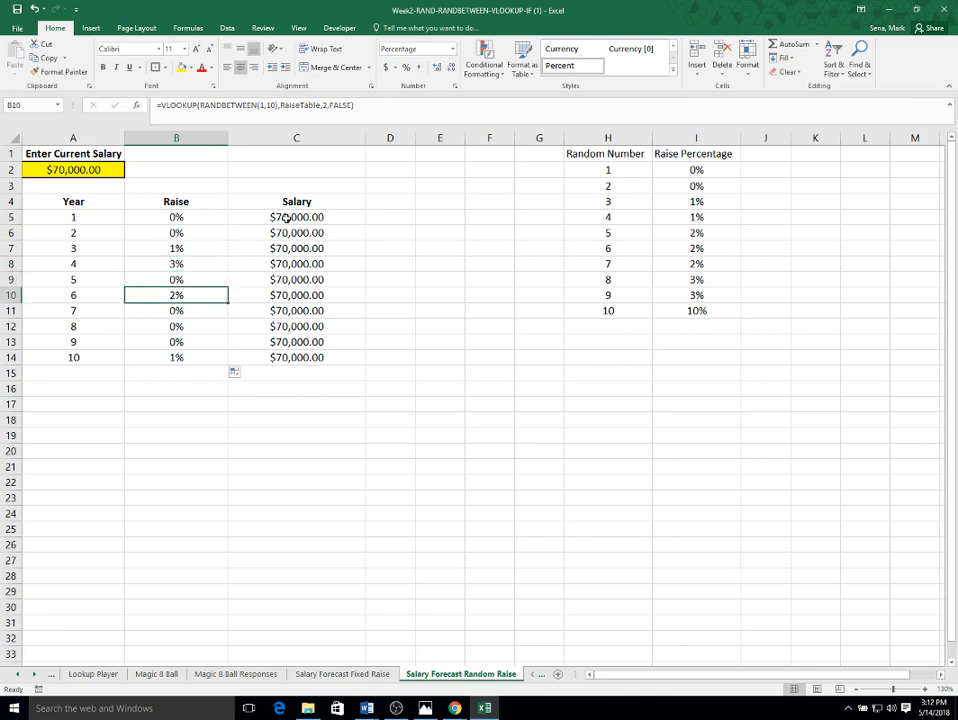
{"action": "key", "text": "Up"}
{"action": "key", "text": "Up"}
{"action": "key", "text": "Up"}
{"action": "key", "text": "Up"}
{"action": "key", "text": "Up"}
{"action": "key", "text": "Up"}
{"action": "key", "text": "Up"}
{"action": "key", "text": "Up"}
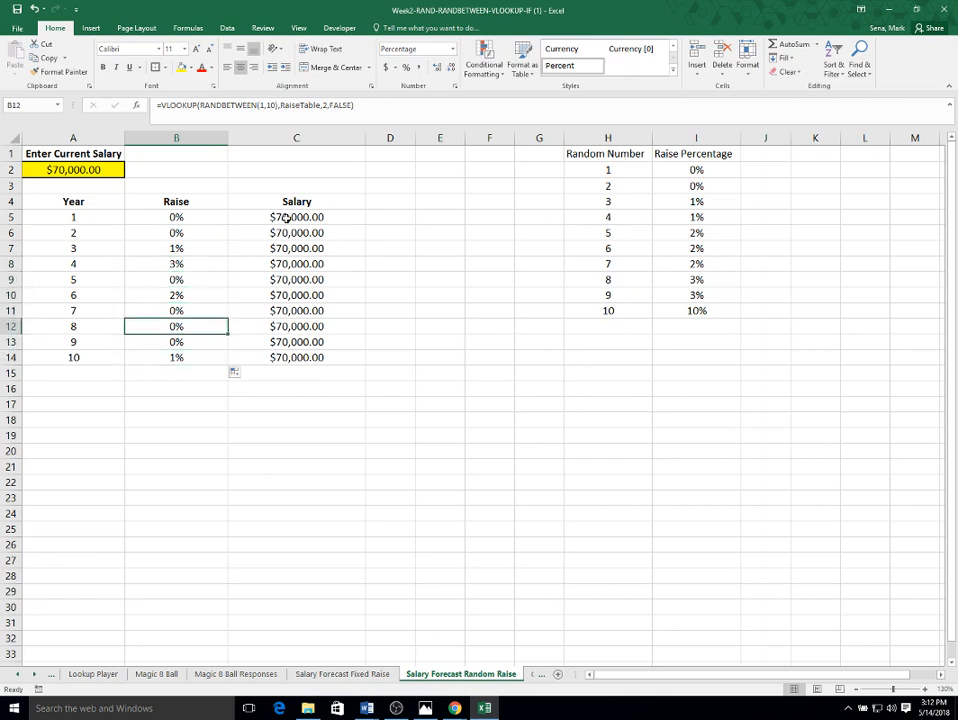
{"action": "left_click", "coordinate": [287, 218]}
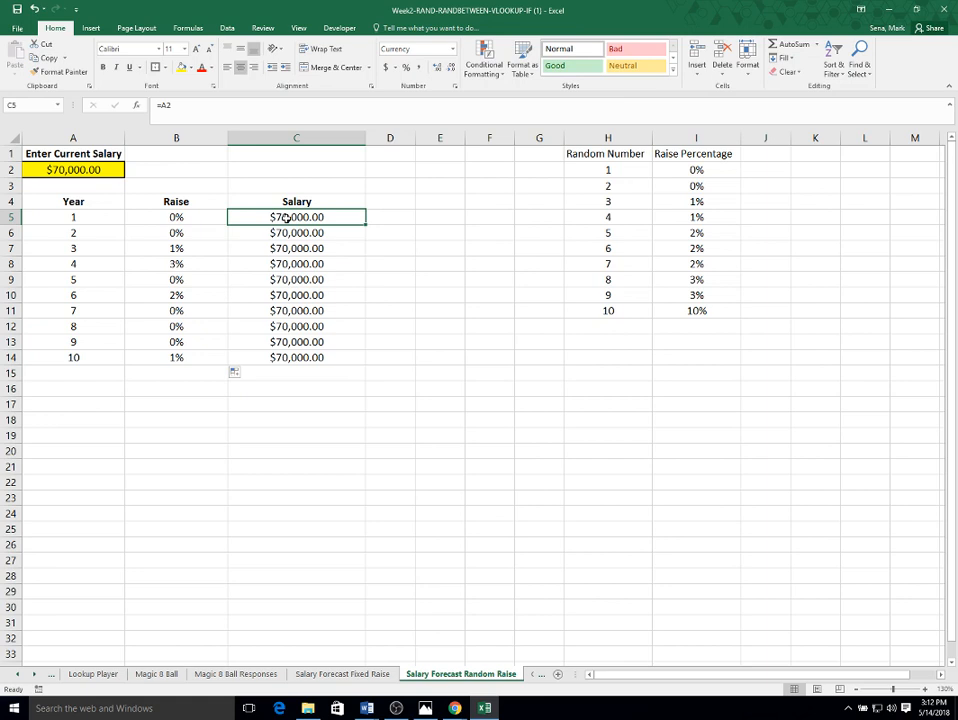
Step: Clear the raise lookup formula for year 1 in B5
{"action": "key", "text": "Left"}
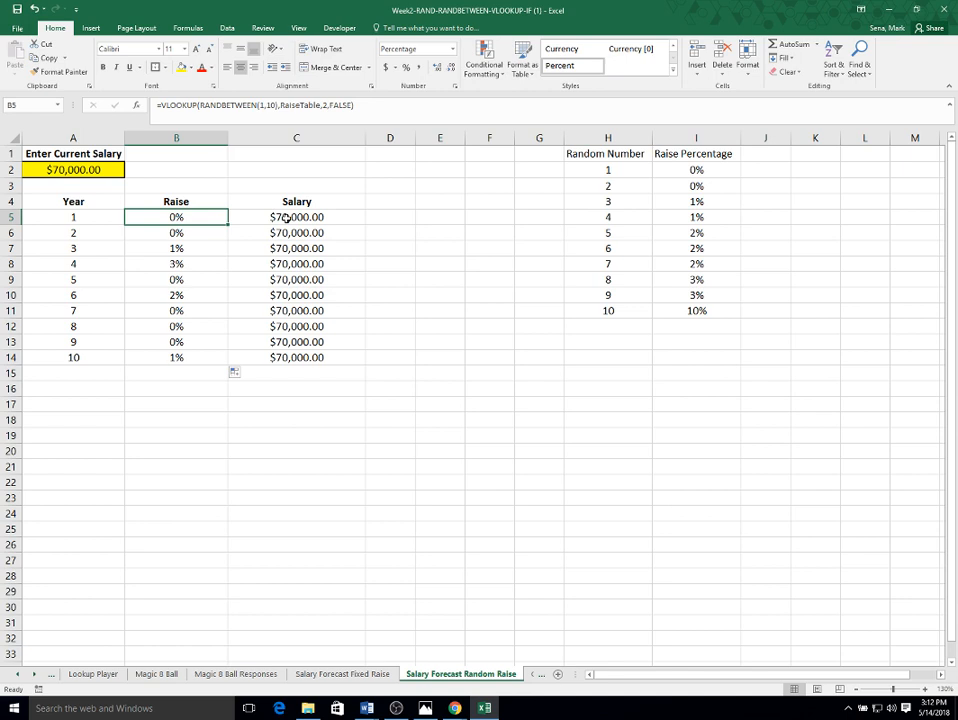
{"action": "key", "text": "Delete"}
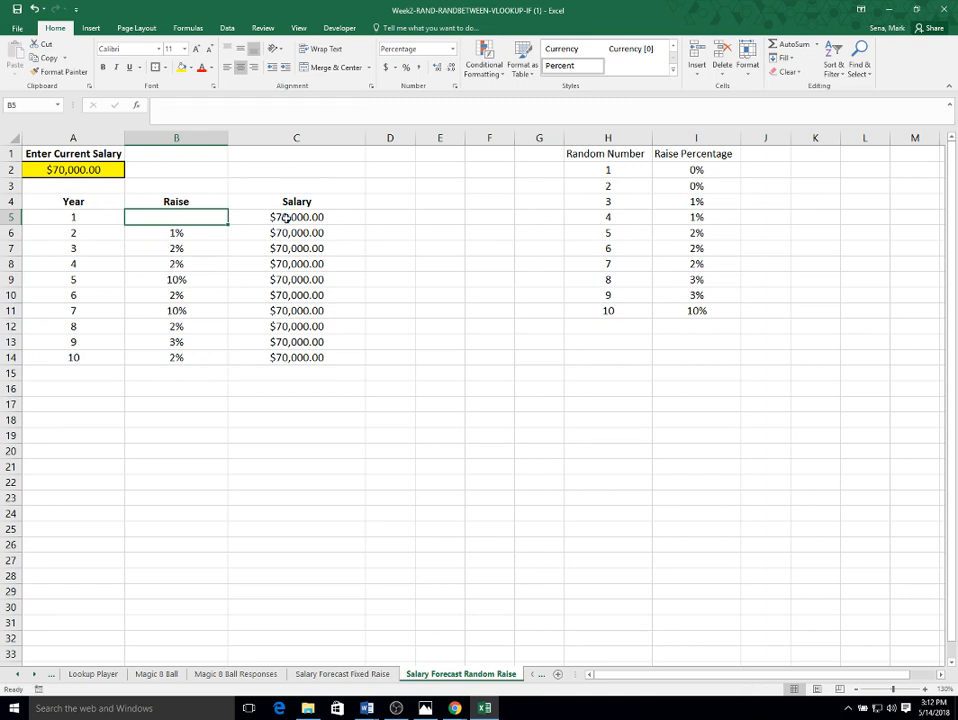
{"action": "key", "text": "Down"}
{"action": "key", "text": "Up"}
{"action": "key", "text": "Right"}
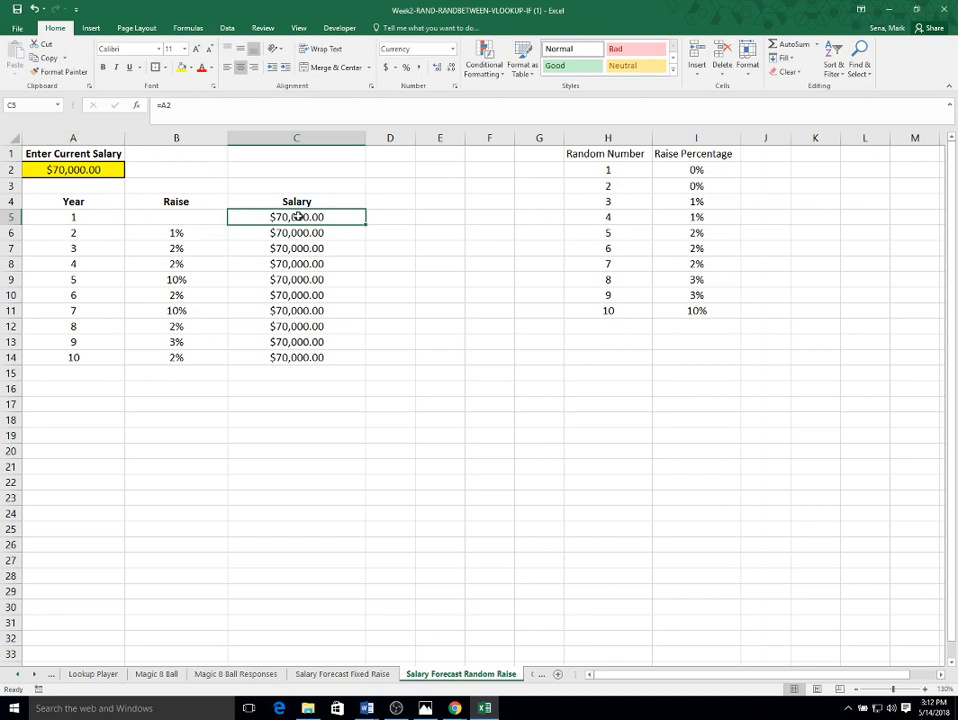
{"action": "left_click", "coordinate": [189, 215]}
{"action": "left_click", "coordinate": [284, 215]}
Step: Change the year 2 salary formula in C6 to =C5*(1+B6) and fill it down to C14
{"action": "left_click", "coordinate": [284, 231]}
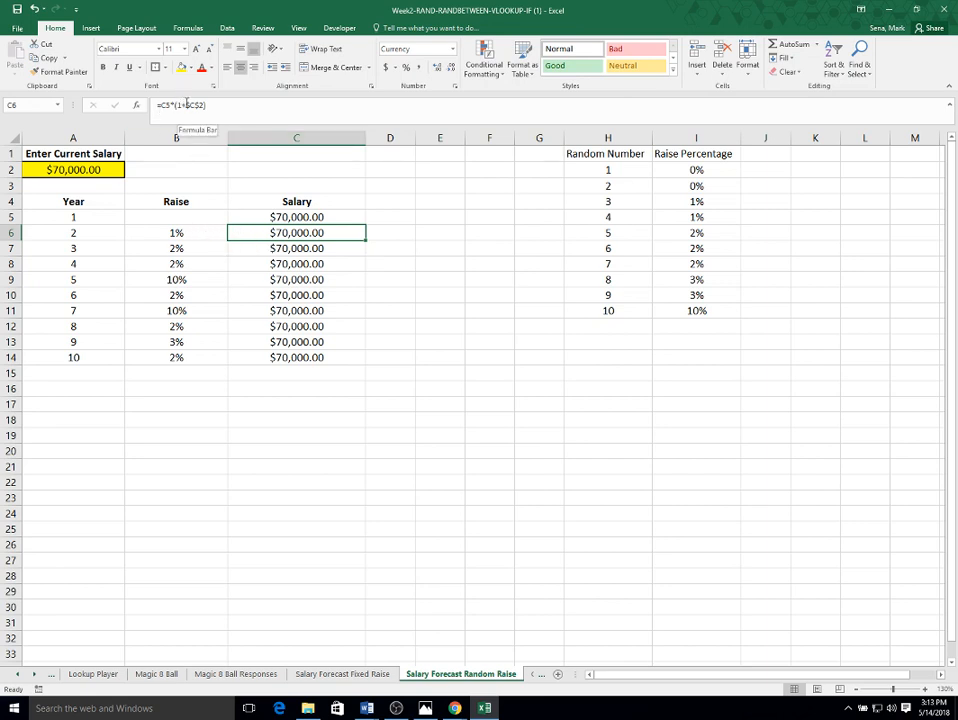
{"action": "left_click_drag", "start_coordinate": [186, 104], "coordinate": [204, 104]}
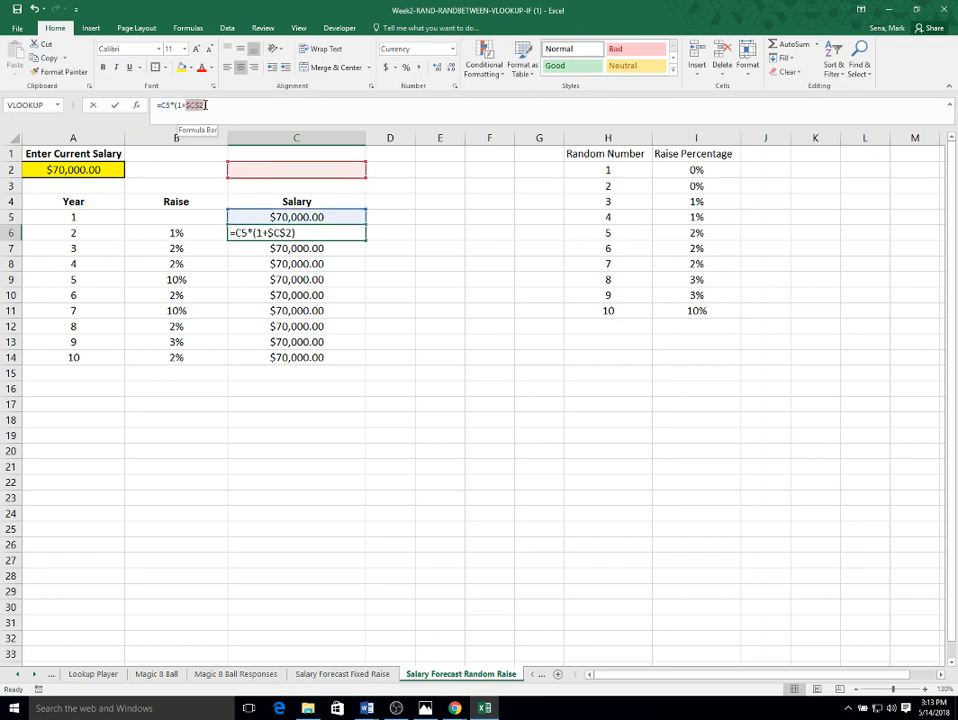
{"action": "type", "text": "b"}
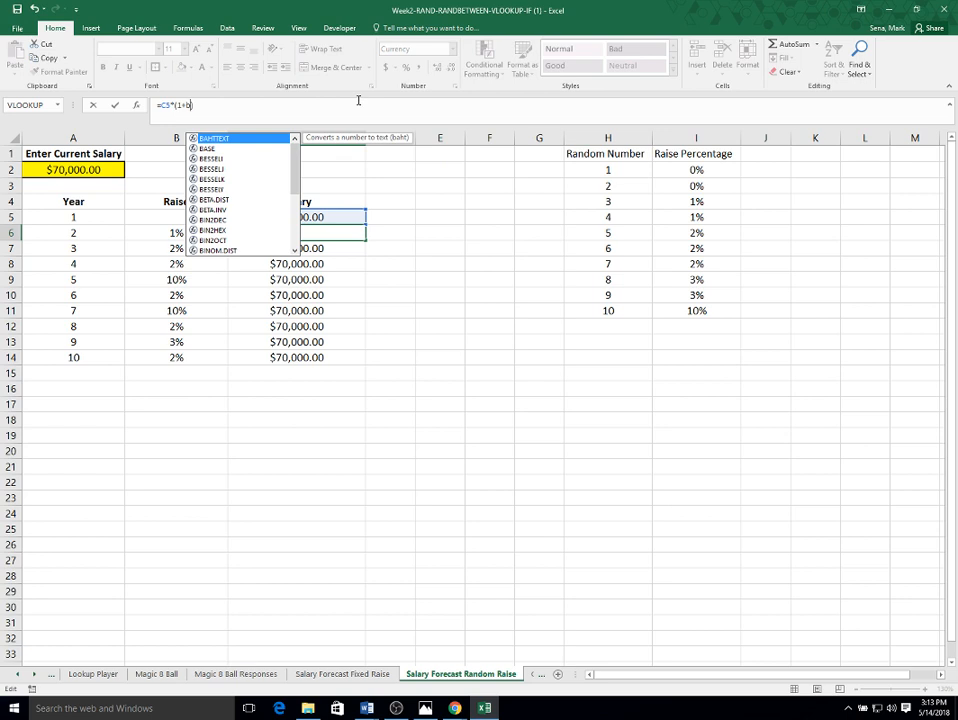
{"action": "type", "text": "6"}
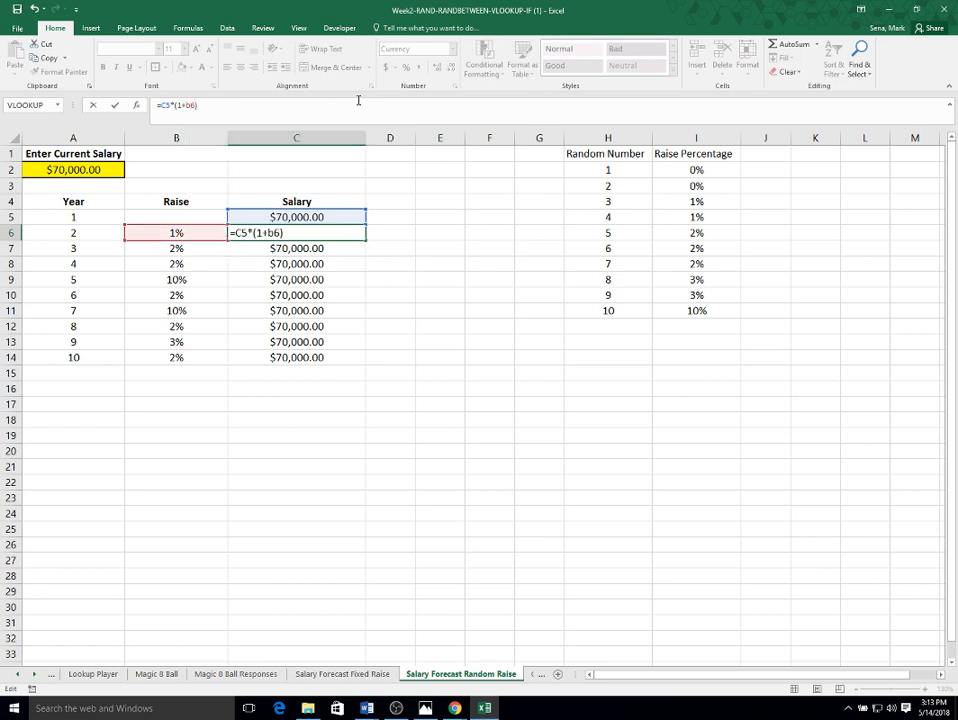
{"action": "key", "text": "Return"}
{"action": "key", "text": "Up"}
{"action": "key", "text": "Left"}
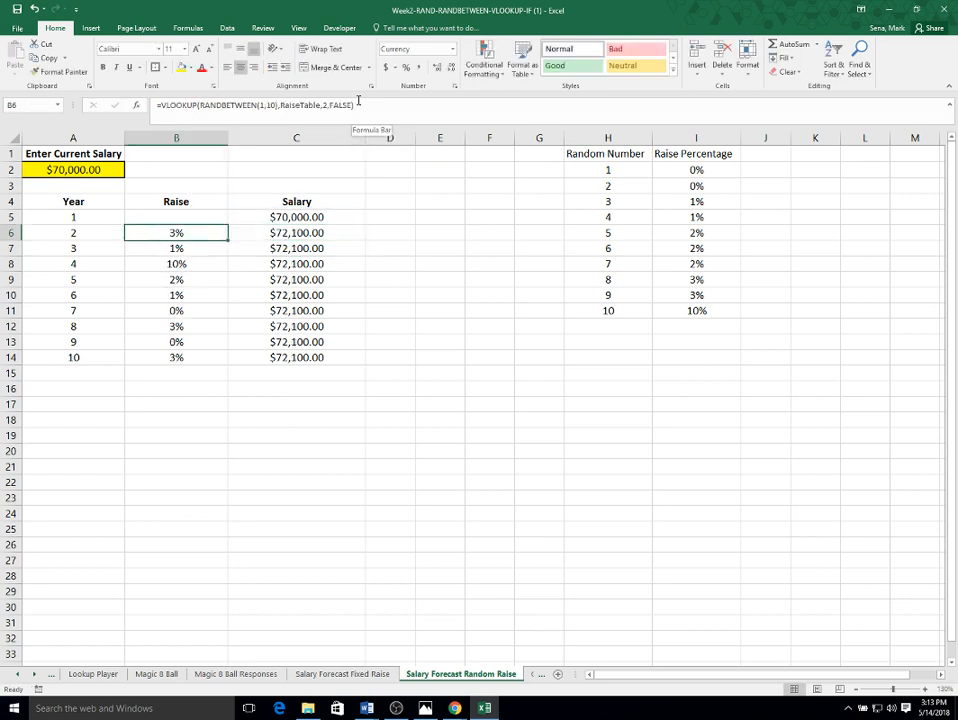
{"action": "key", "text": "Right"}
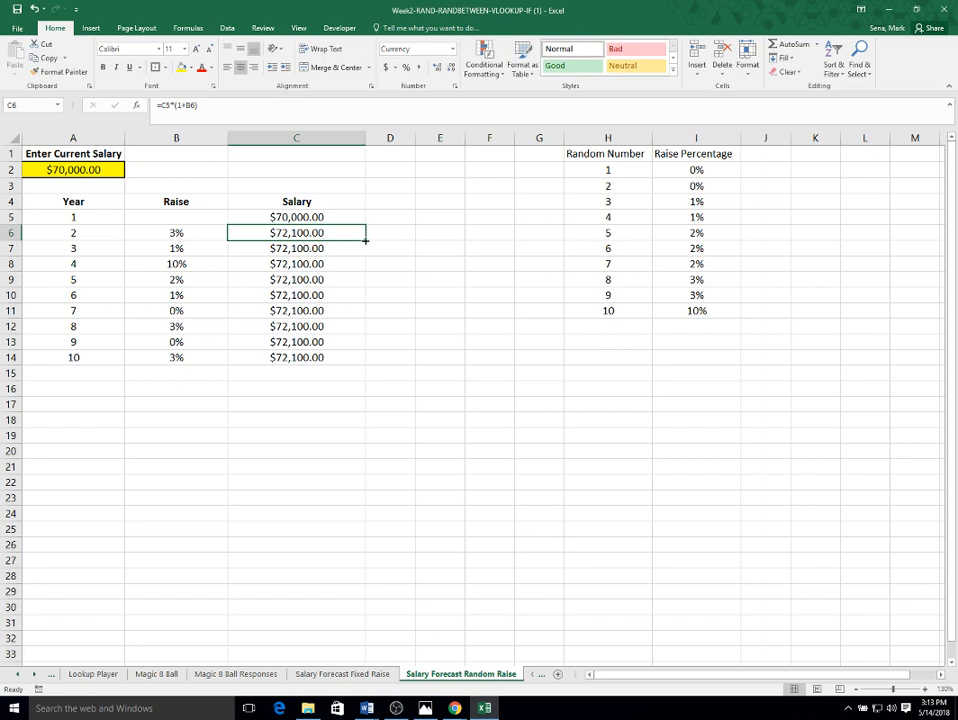
{"action": "left_click_drag", "start_coordinate": [365, 240], "coordinate": [362, 358]}
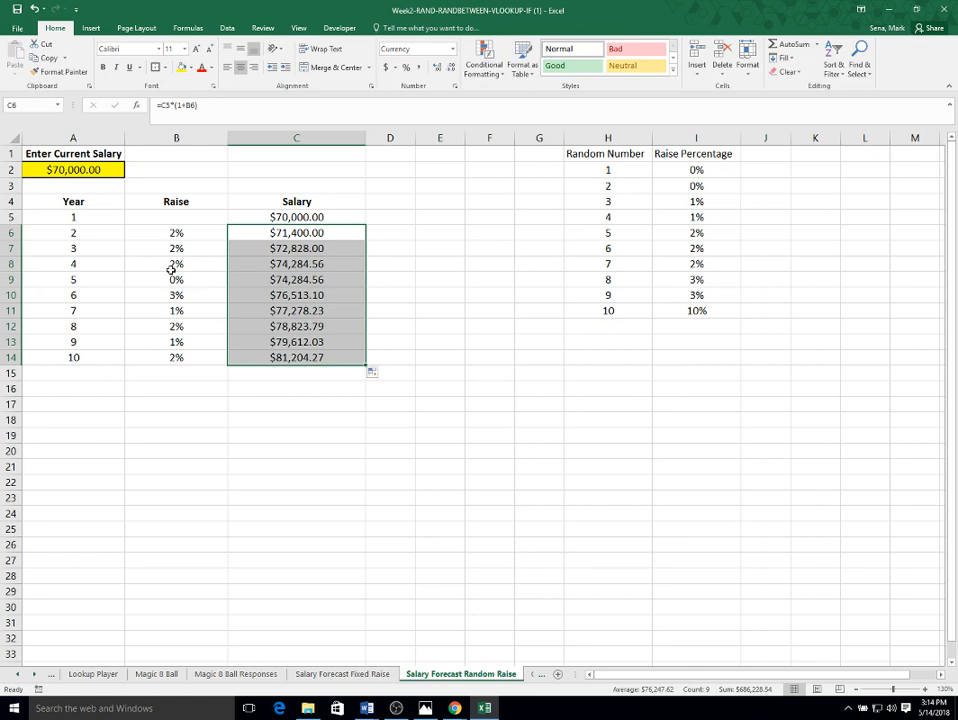
Step: Examine the copied salary formulas in the Salary column from year 2 down to year 9 and back
{"action": "left_click", "coordinate": [331, 237]}
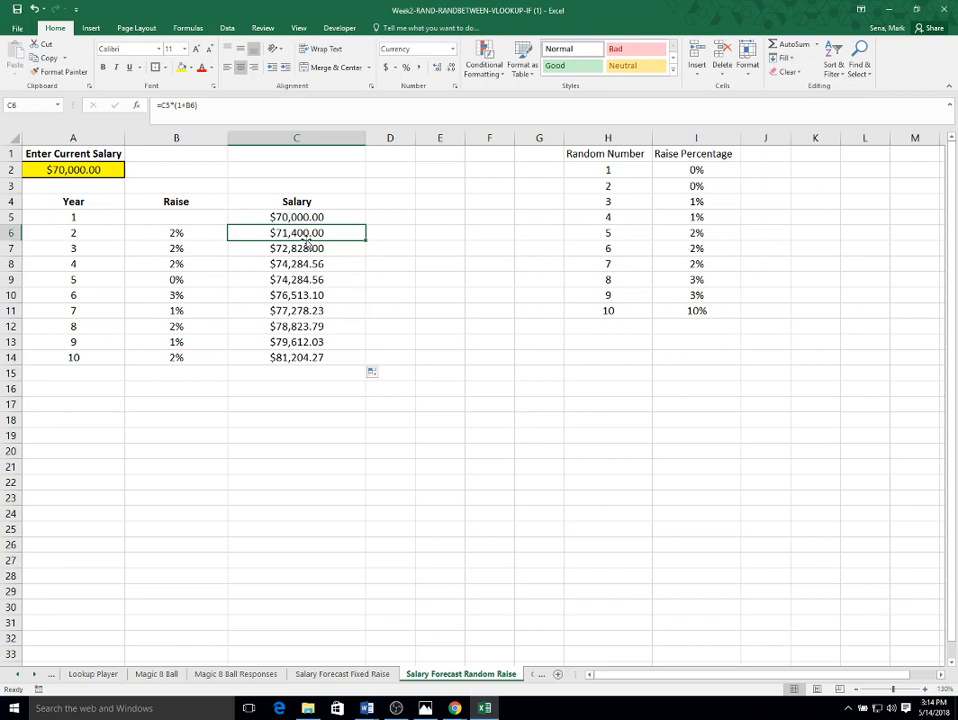
{"action": "key", "text": "Down"}
{"action": "key", "text": "Down"}
{"action": "key", "text": "Down"}
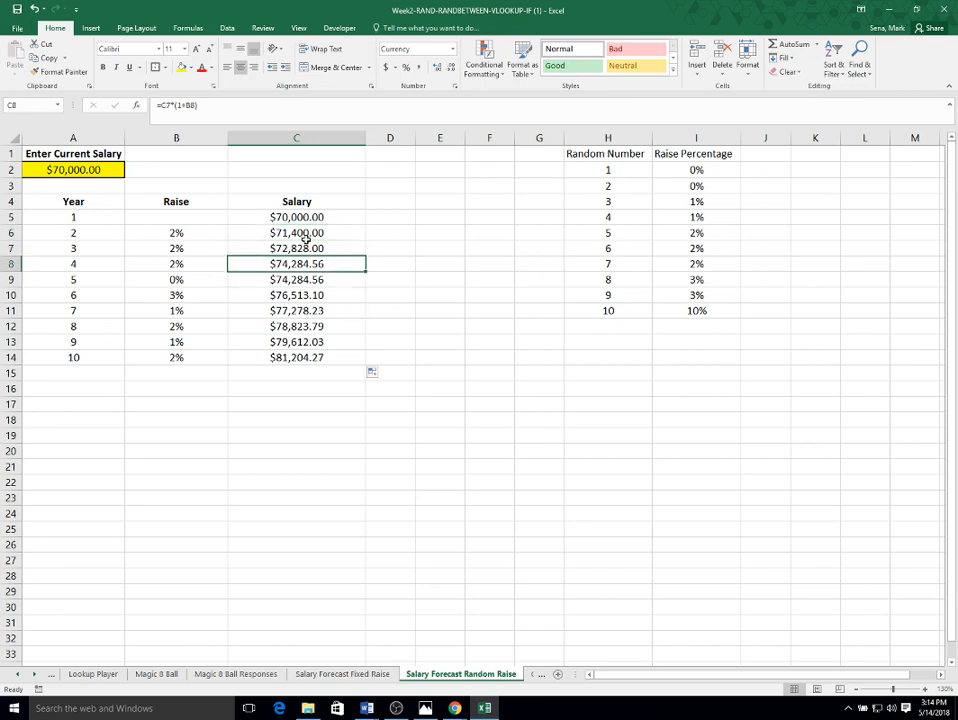
{"action": "key", "text": "Down"}
{"action": "key", "text": "Down"}
{"action": "key", "text": "Down"}
{"action": "key", "text": "Down"}
{"action": "key", "text": "Down"}
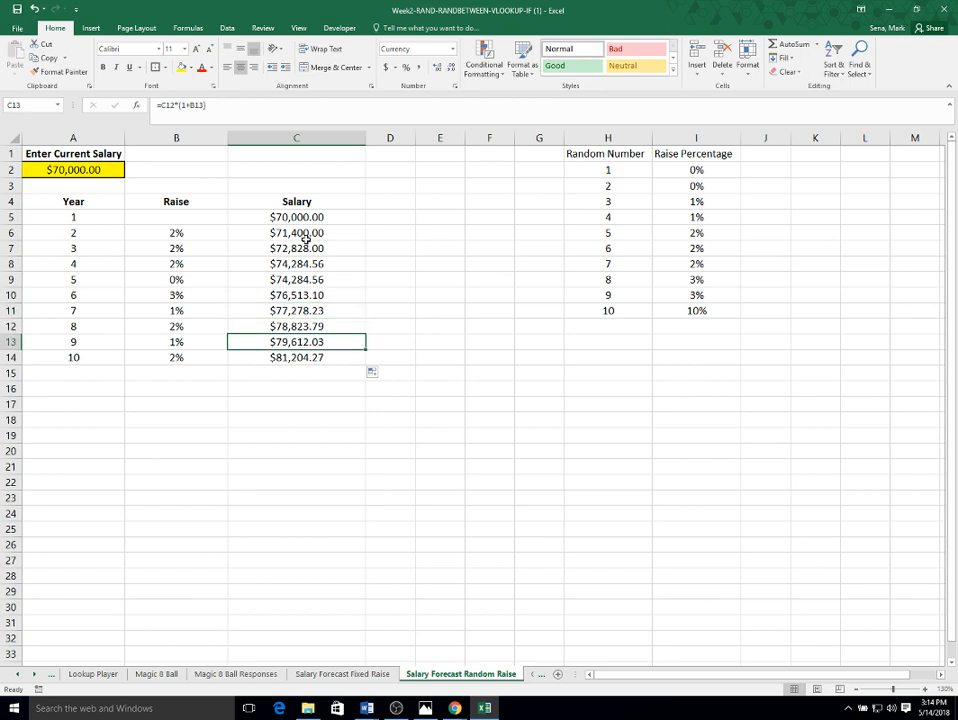
{"action": "key", "text": "Up"}
{"action": "key", "text": "Up"}
{"action": "key", "text": "Up"}
{"action": "key", "text": "Up"}
{"action": "key", "text": "Up"}
{"action": "key", "text": "Up"}
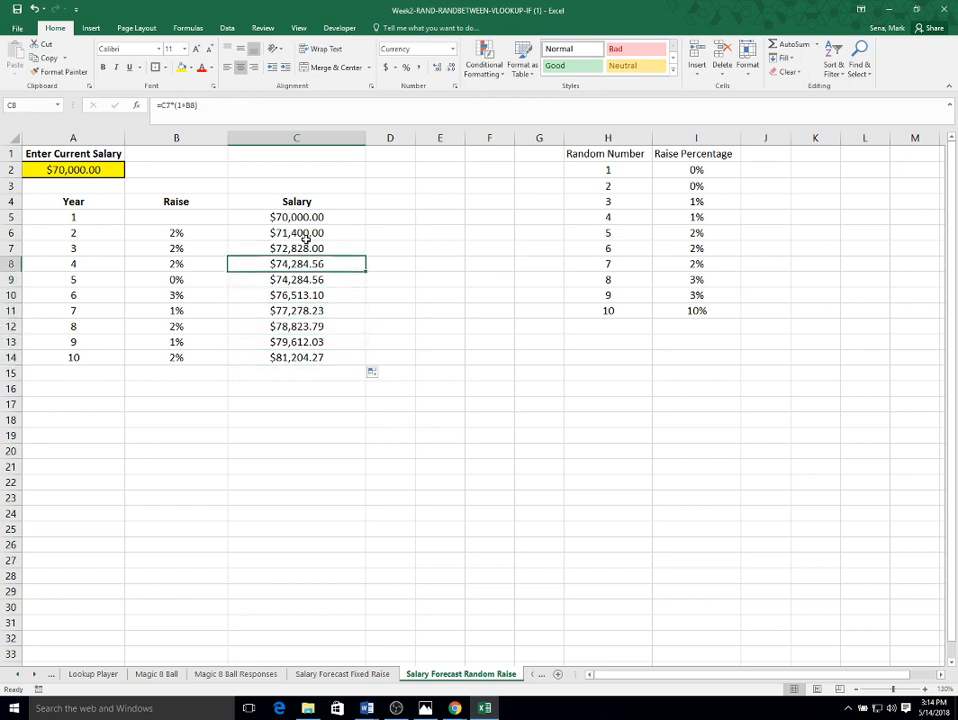
{"action": "key", "text": "Up"}
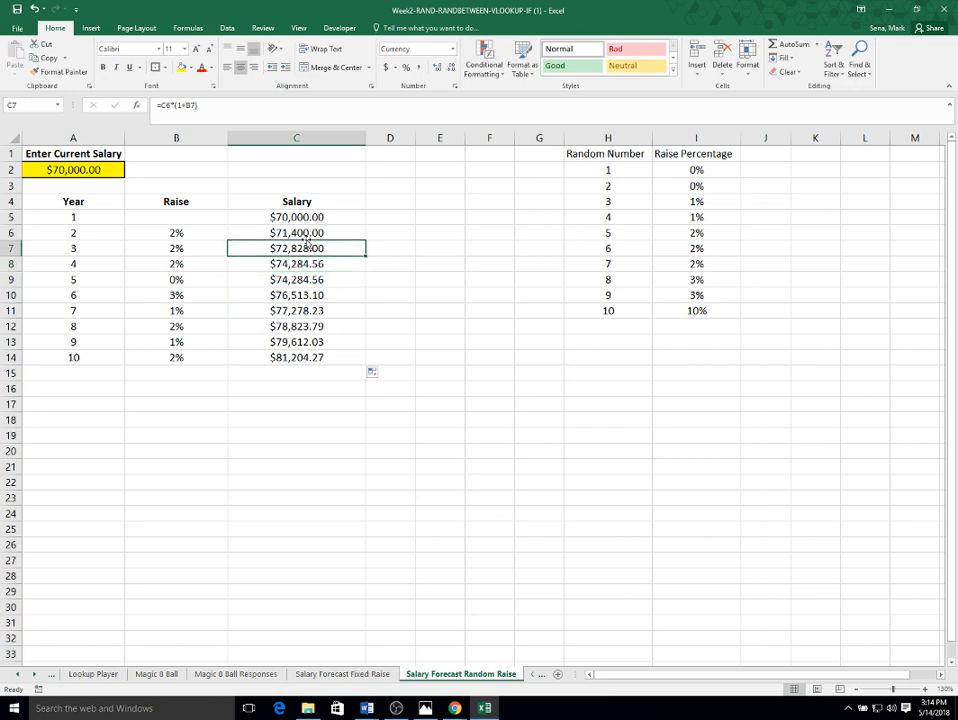
{"action": "key", "text": "Up"}
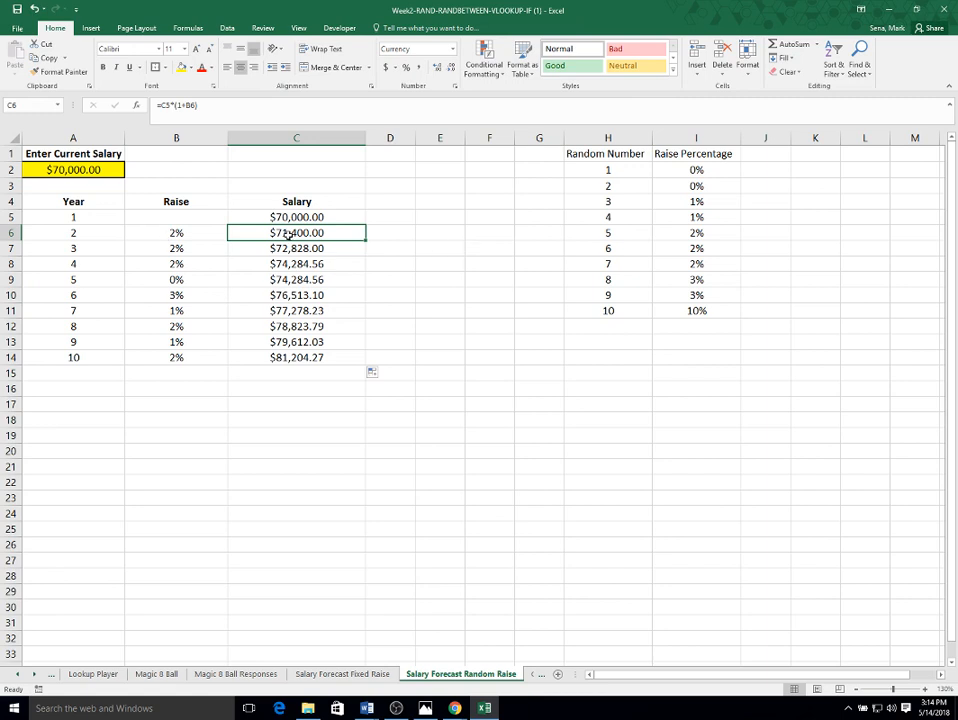
Step: Set the current salary in A2 to 100000
{"action": "left_click", "coordinate": [98, 171]}
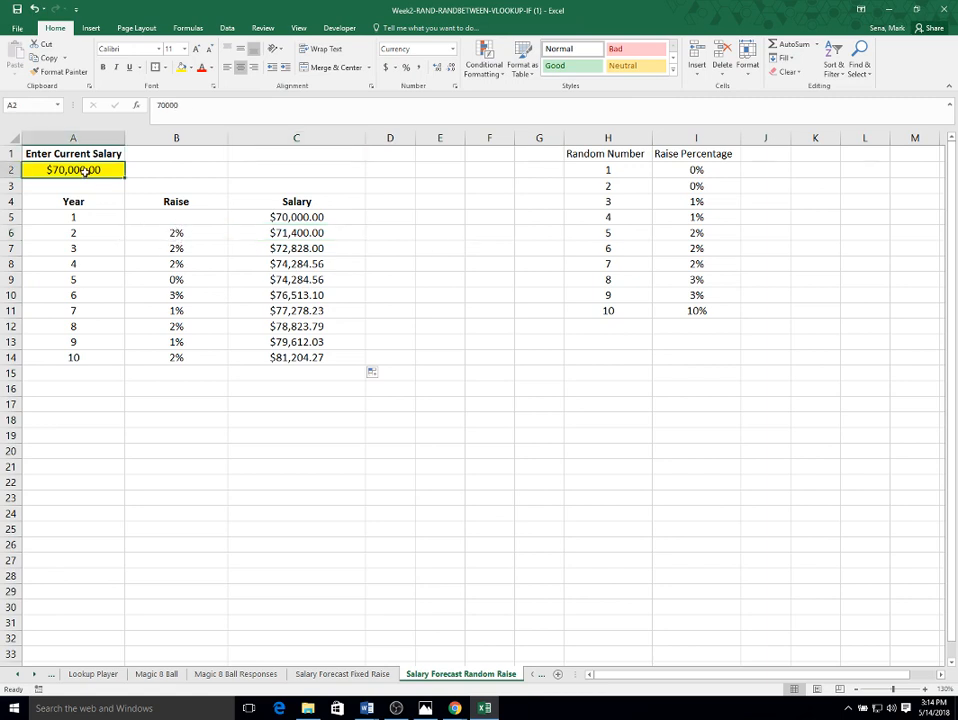
{"action": "type", "text": "100000"}
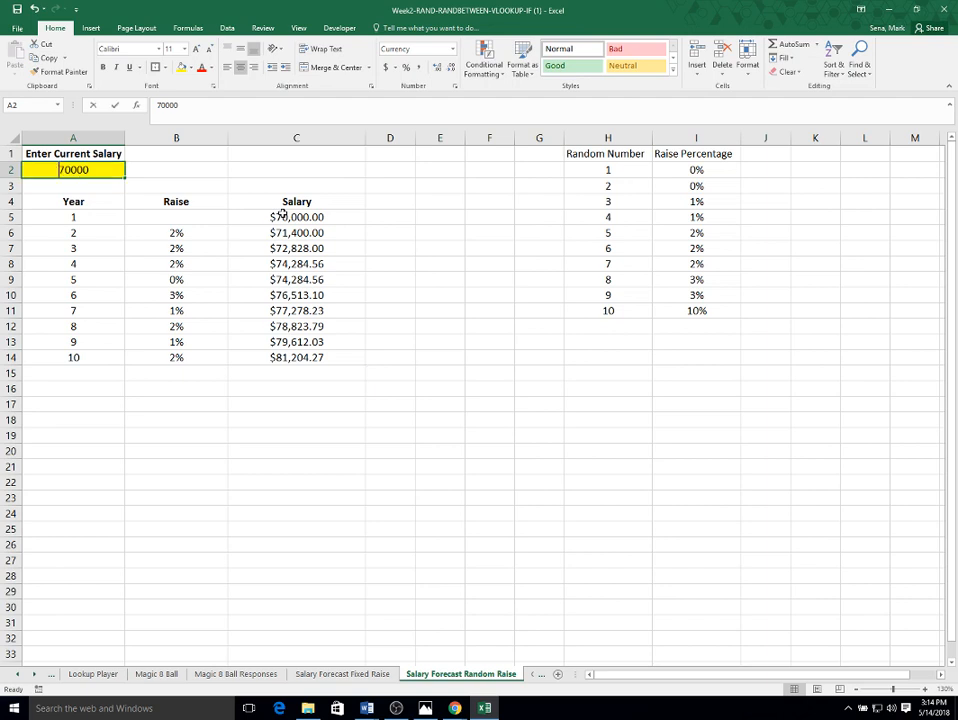
{"action": "key", "text": "Return"}
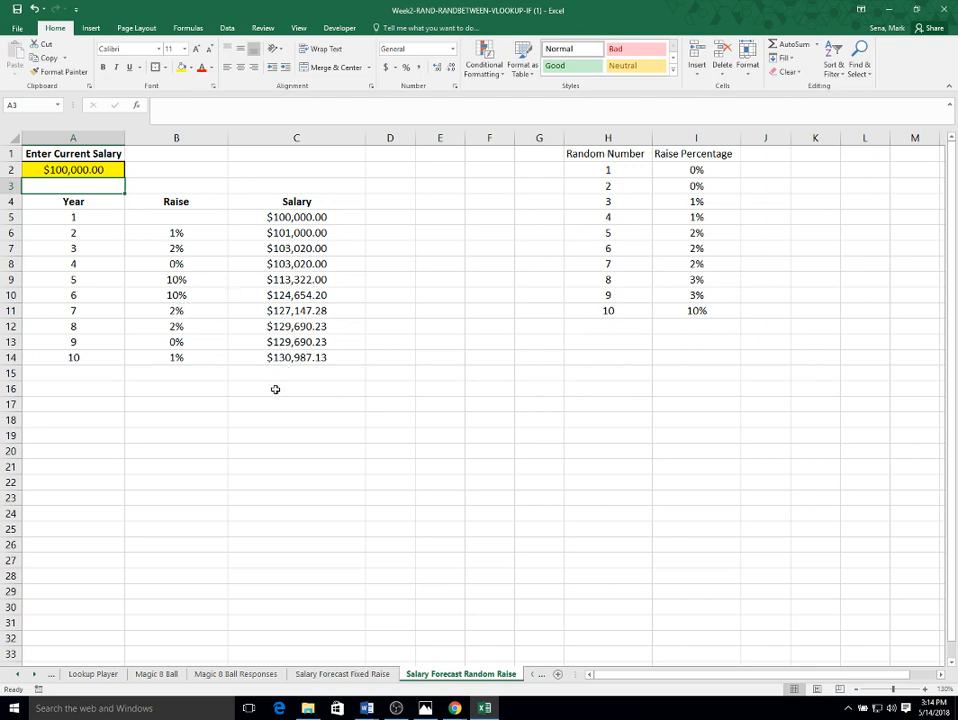
Step: Recalculate the sheet repeatedly to compare salary forecasts with newly drawn random raises
{"action": "key", "text": "F9"}
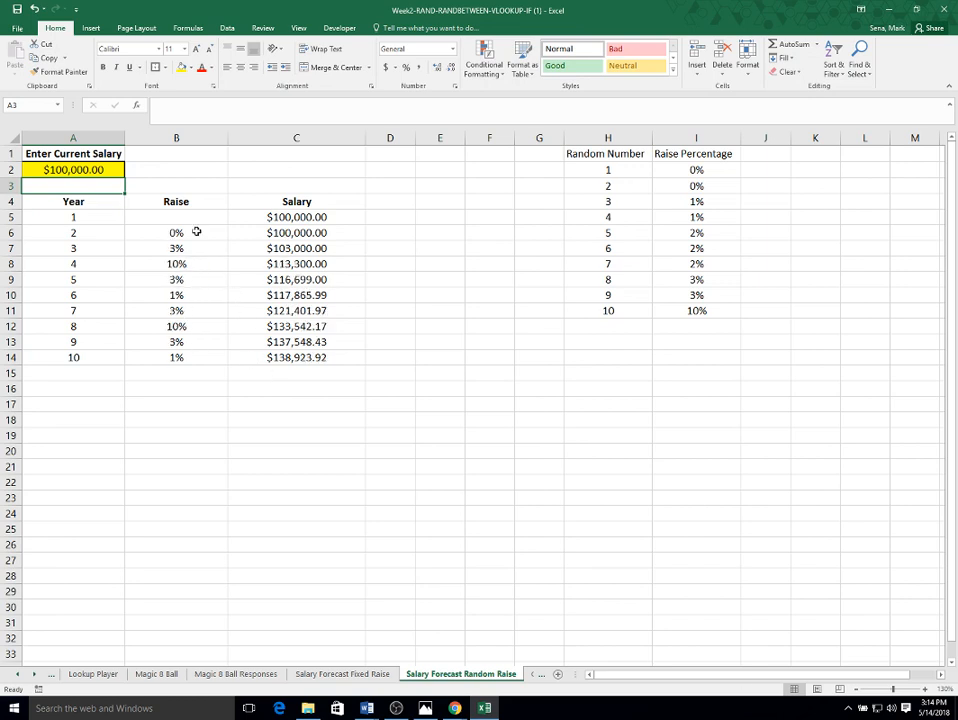
{"action": "key", "text": "F9"}
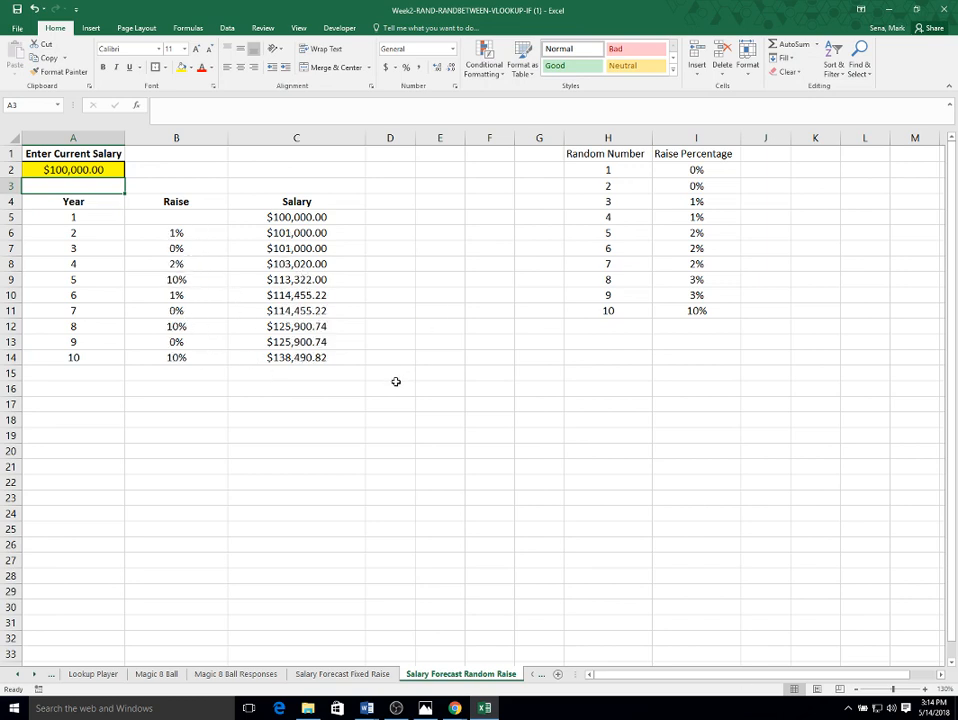
{"action": "key", "text": "F9"}
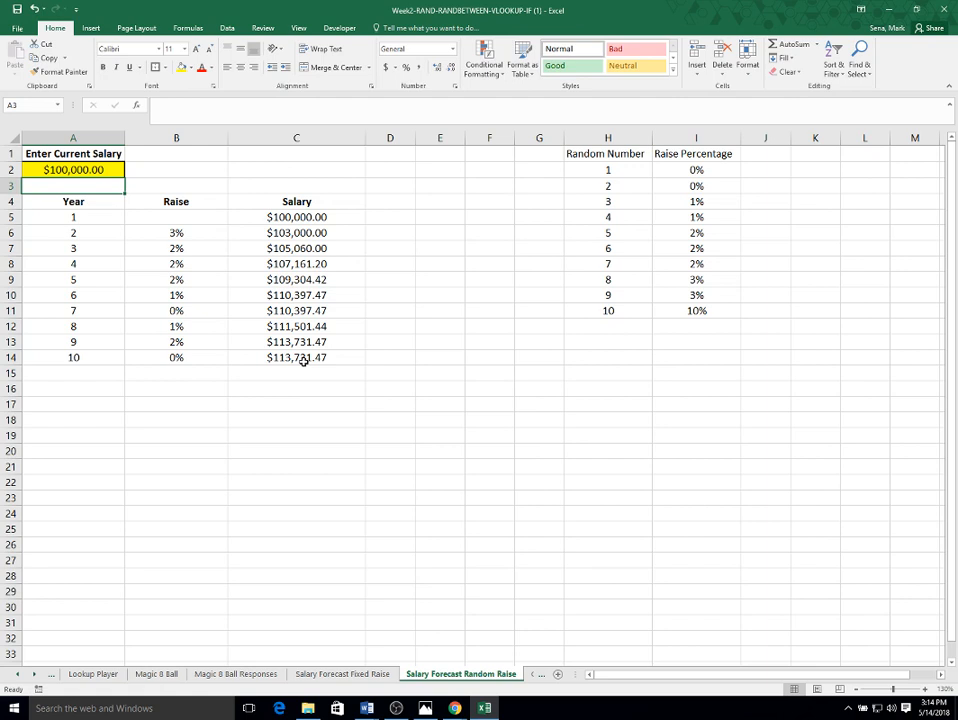
{"action": "key", "text": "F9"}
{"action": "key", "text": "F9"}
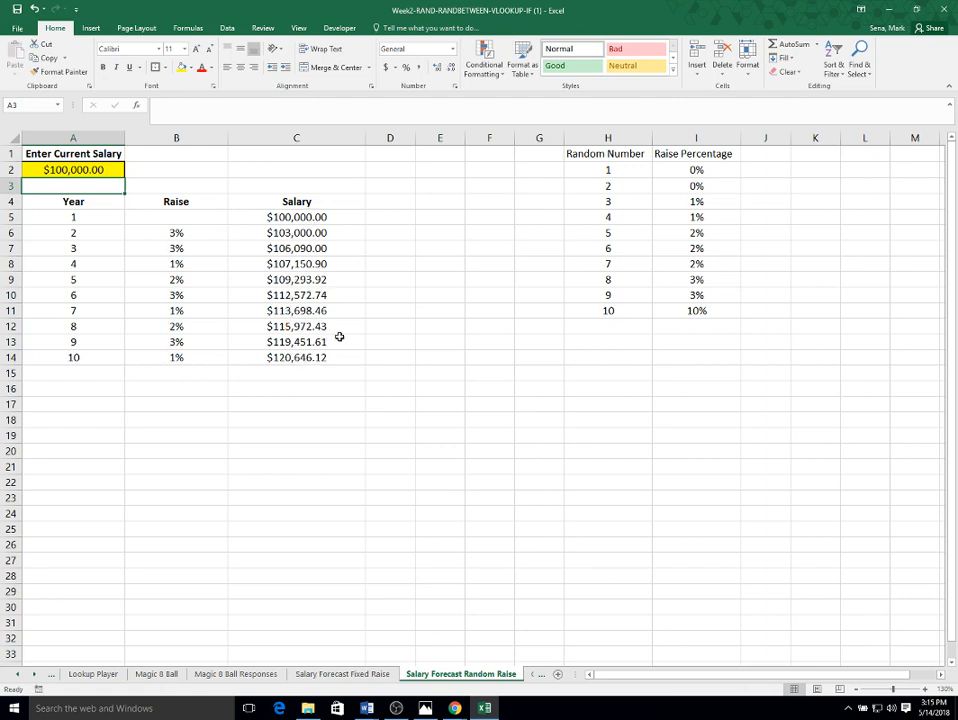
{"action": "key", "text": "F9"}
{"action": "key", "text": "F9"}
{"action": "key", "text": "F9"}
{"action": "key", "text": "F9"}
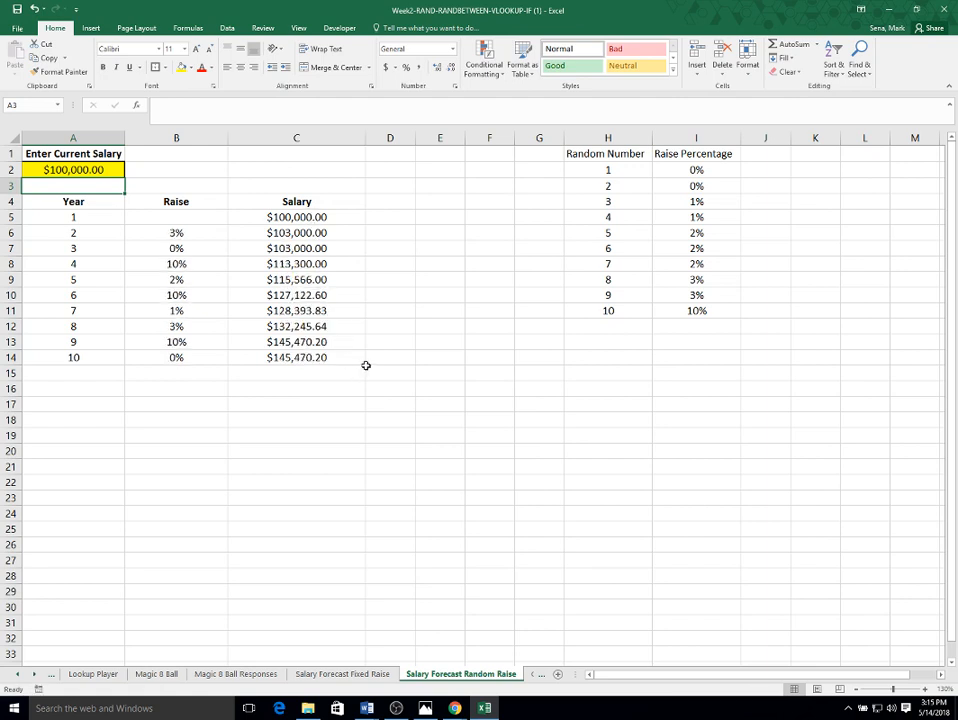
{"action": "key", "text": "F9"}
{"action": "key", "text": "F9"}
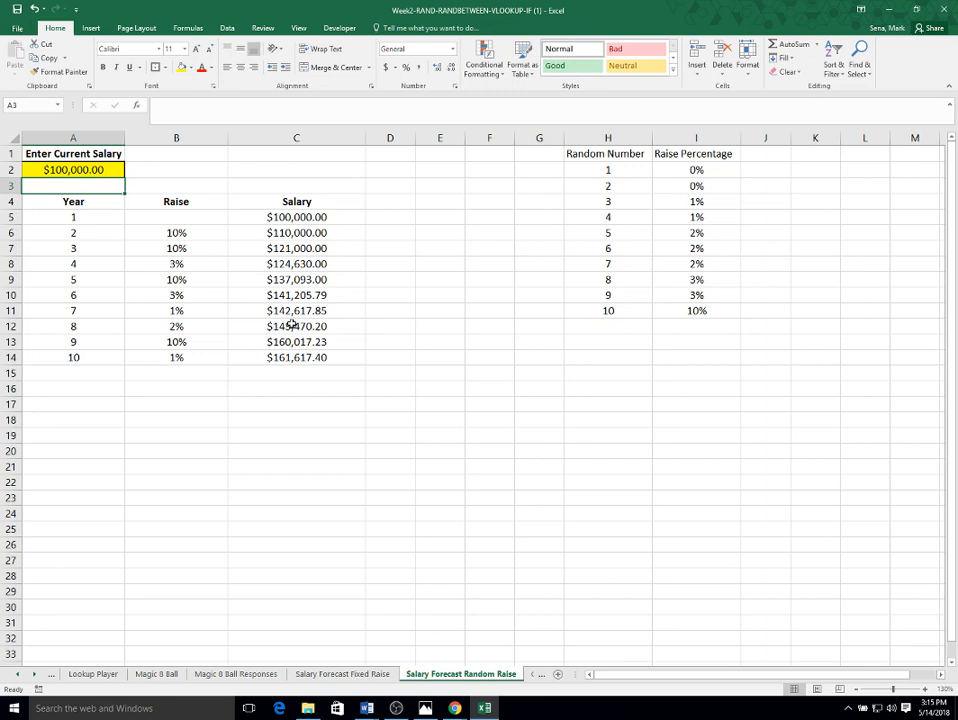
{"action": "key", "text": "F9"}
{"action": "key", "text": "F9"}
{"action": "key", "text": "F9"}
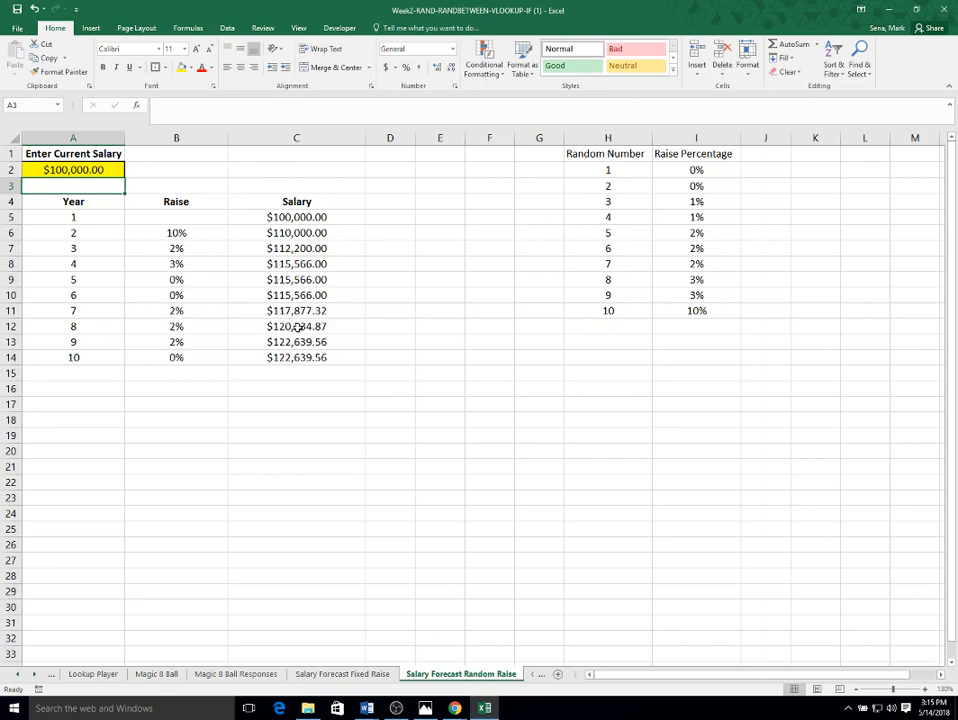